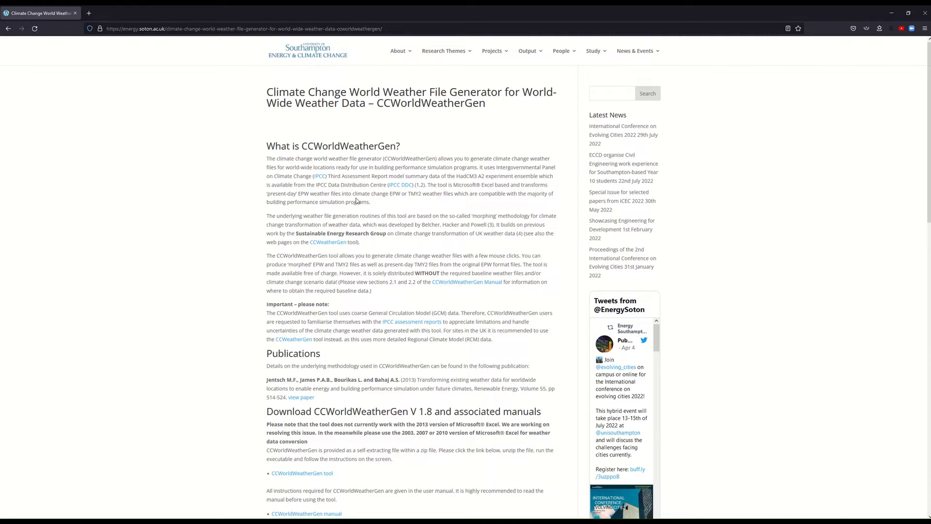
Scroll the CCWorldWeatherGen page to the Download V 1.8 section and highlight the version number
scroll(355, 200, "down", 1)
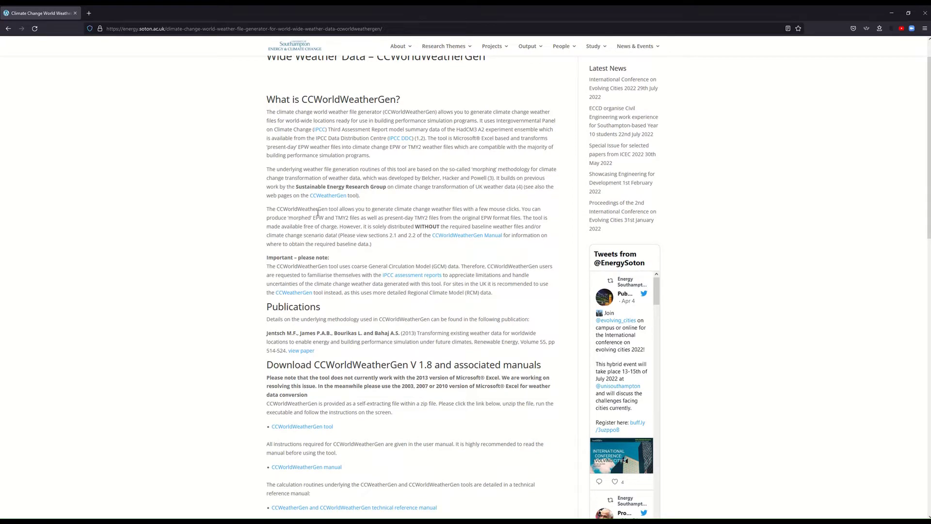
scroll(290, 197, "up", 1)
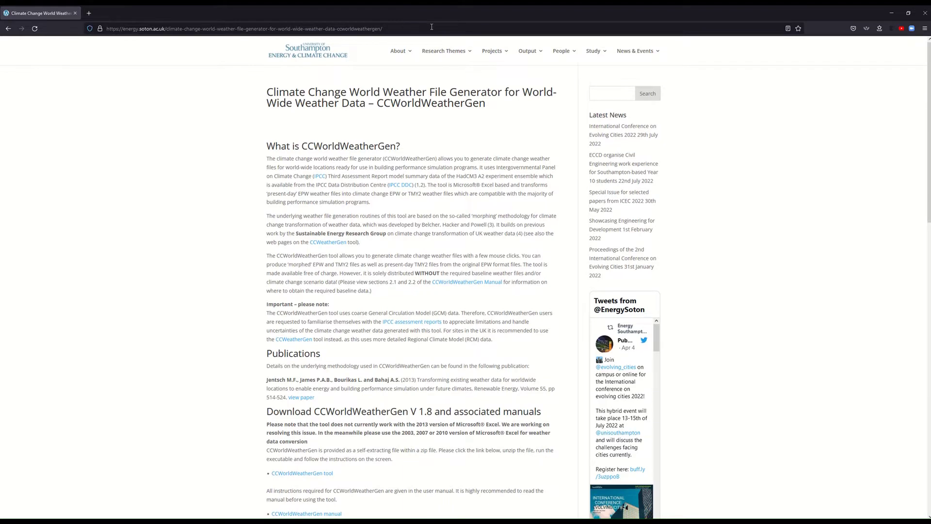
left_click(432, 28)
left_click(357, 311)
scroll(365, 281, "down", 3)
scroll(367, 283, "down", 1)
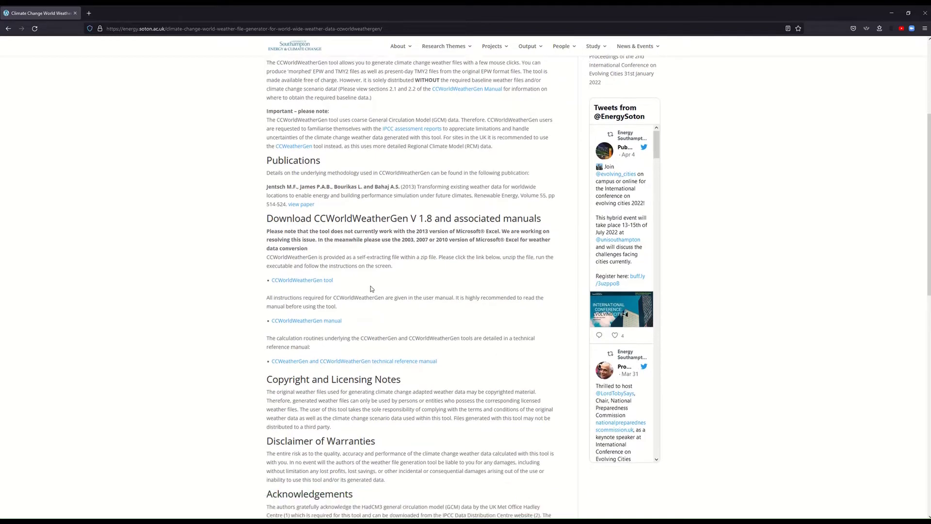
mouse_move(270, 215)
left_mouse_down()
mouse_move(310, 485)
mouse_move(280, 222)
left_mouse_up()
left_click_drag(371, 216, 432, 218)
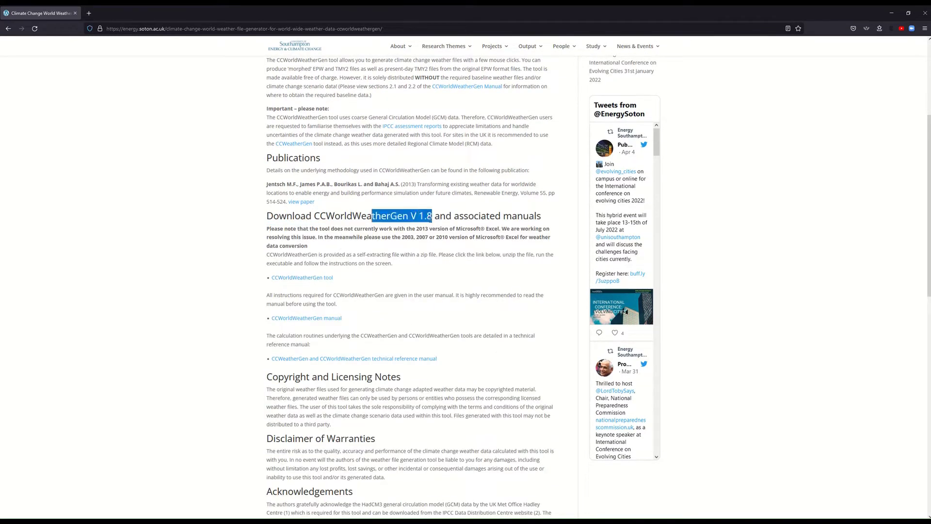
left_click(385, 241)
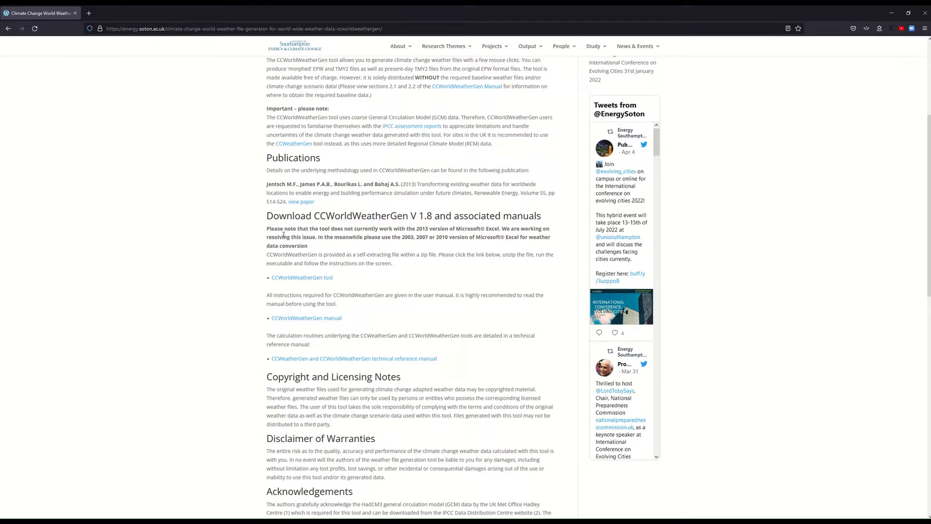
Download CCWorldWeatherGen.zip, allowing the blocked file, and highlight the unzip-and-run instructions
left_click(315, 281)
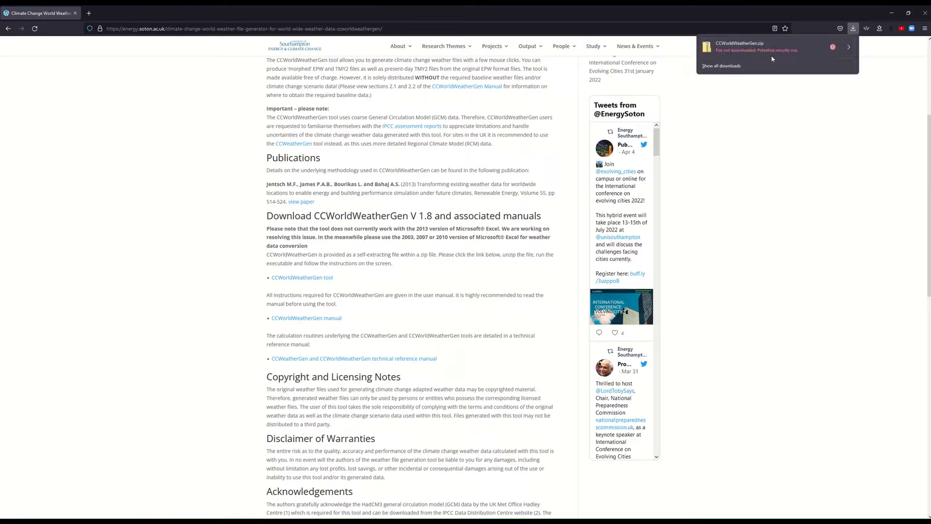
left_click(770, 54)
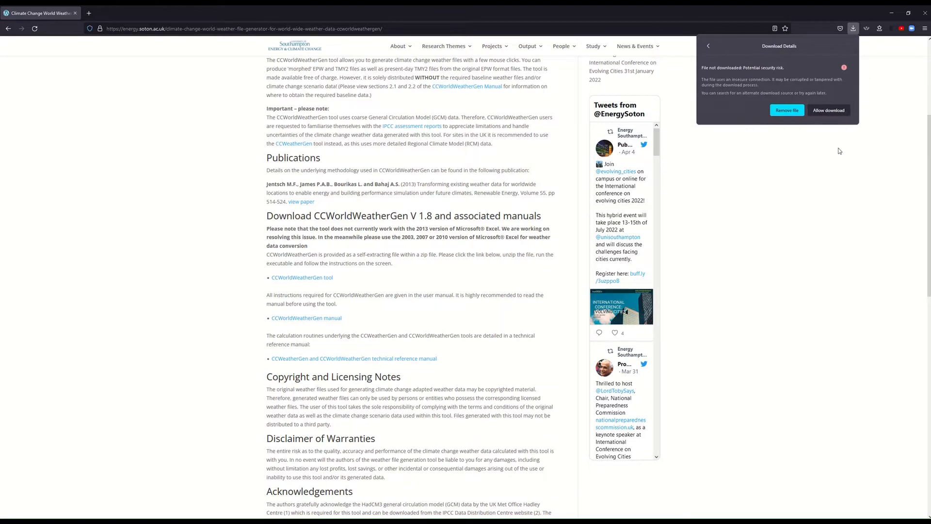
left_click(862, 123)
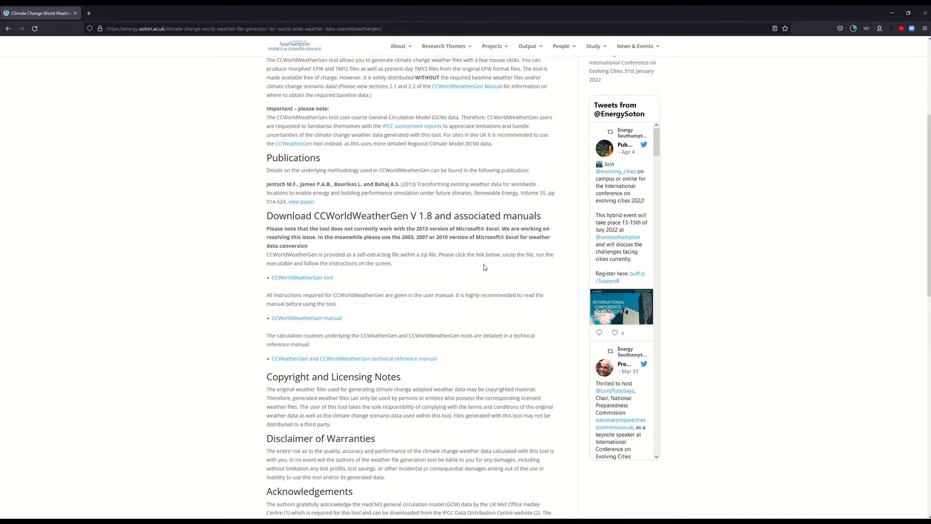
left_click_drag(300, 264, 325, 264)
Try the CCWorldWeatherGen manual link, then go back from the not-found page
left_click(306, 300)
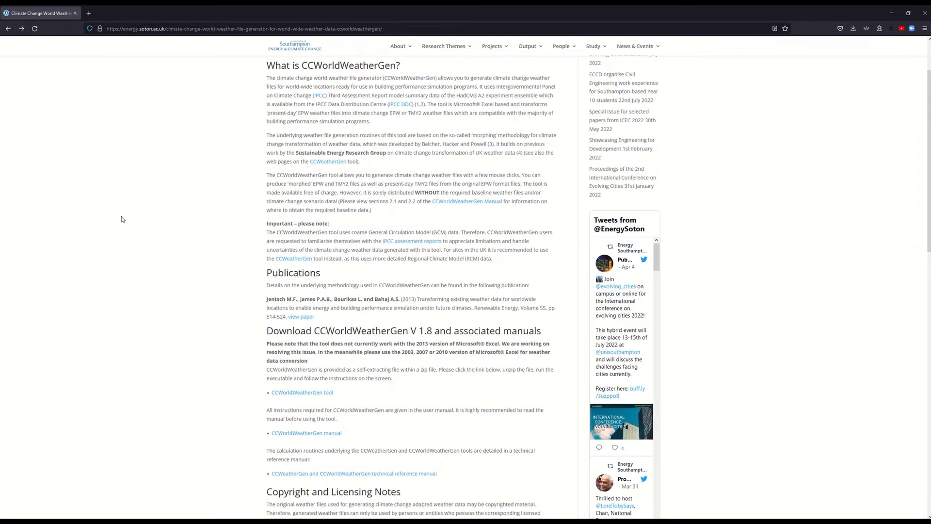
scroll(343, 336, "down", 2)
scroll(342, 335, "down", 1)
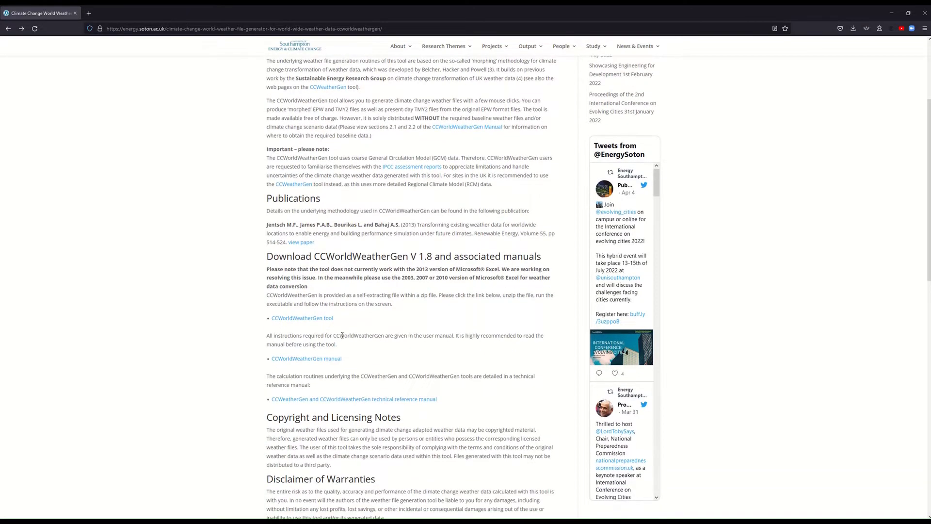
scroll(336, 348, "down", 2)
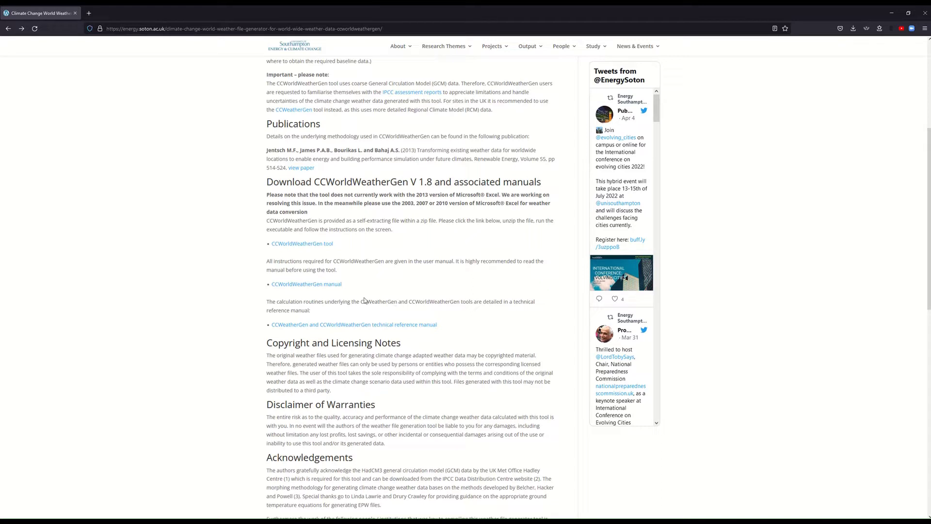
left_click(329, 288)
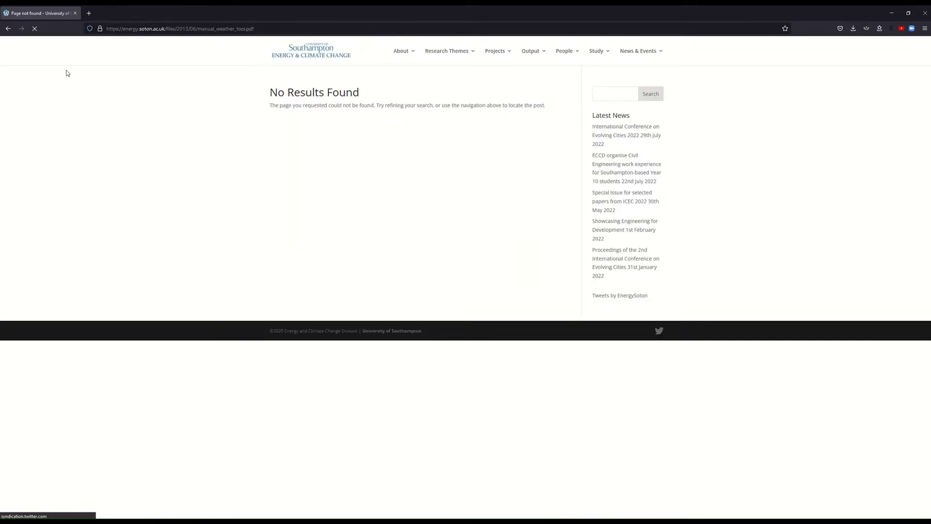
left_click(9, 29)
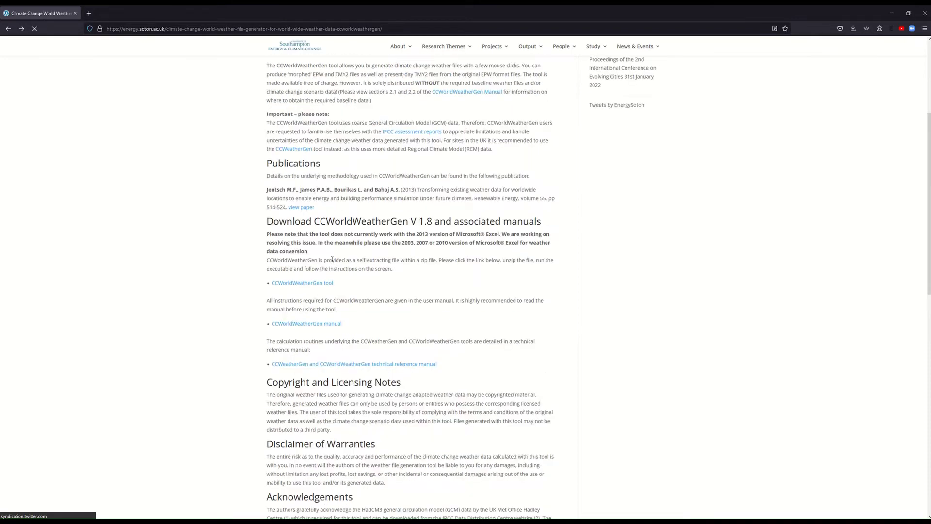
Download the manual_weather_tool1.pdf, allowing the blocked file, and open it
left_click(472, 128)
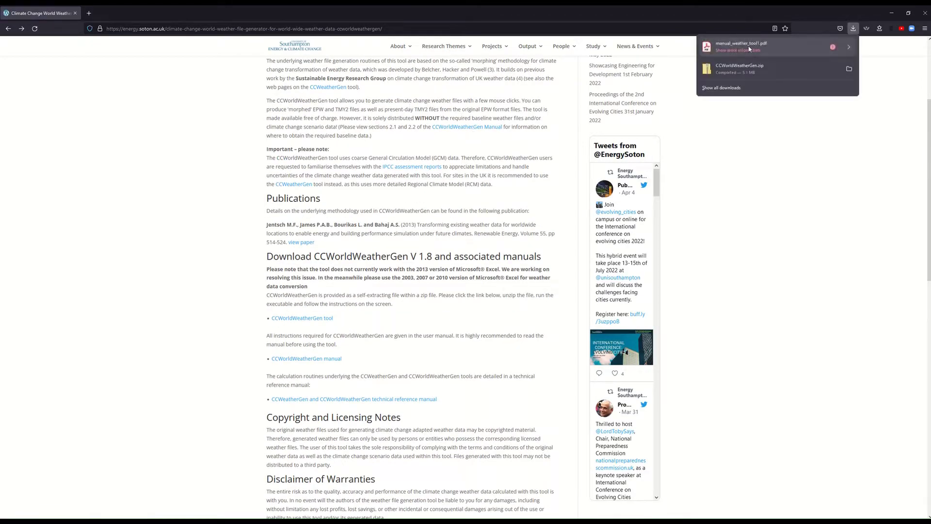
left_click(850, 50)
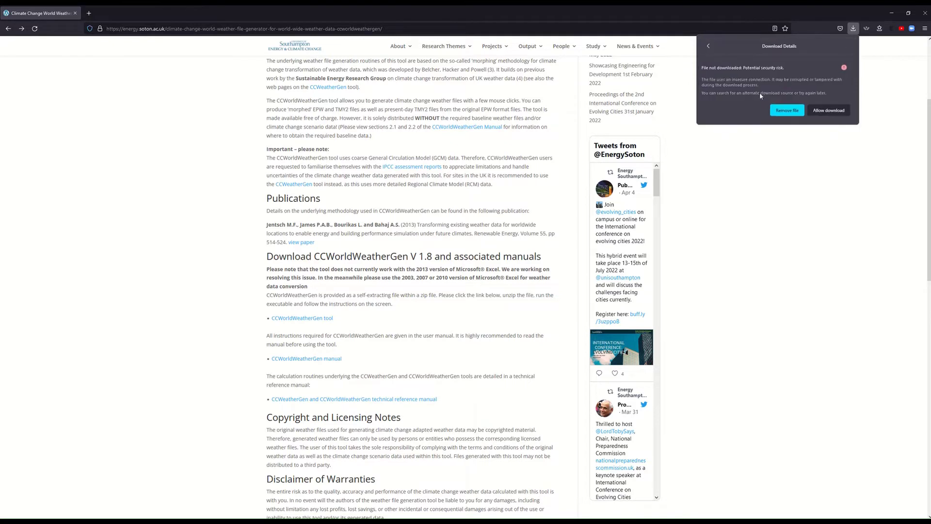
left_click(834, 112)
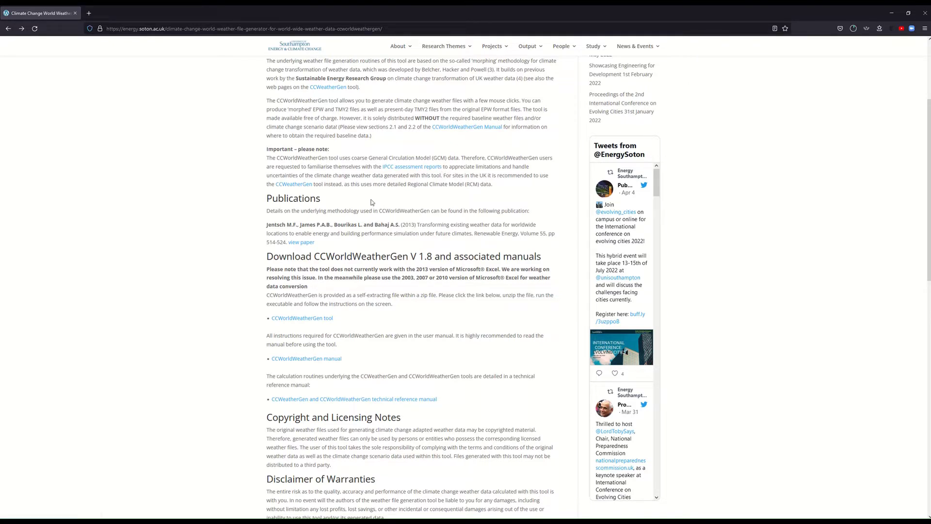
scroll(371, 202, "down", 4)
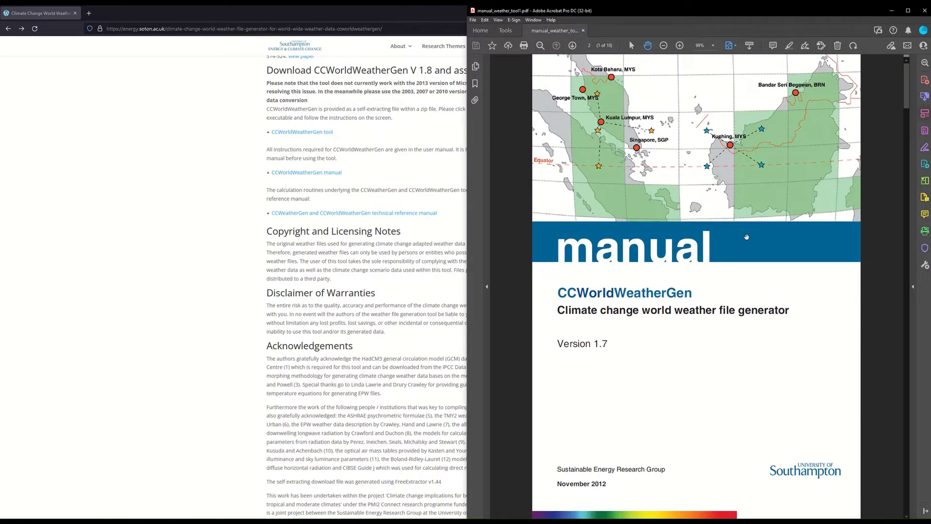
Scroll the manual to section 2.2, maximize Acrobat, and follow the ipcc-data.org hadcm3_download link
scroll(747, 236, "down", 2)
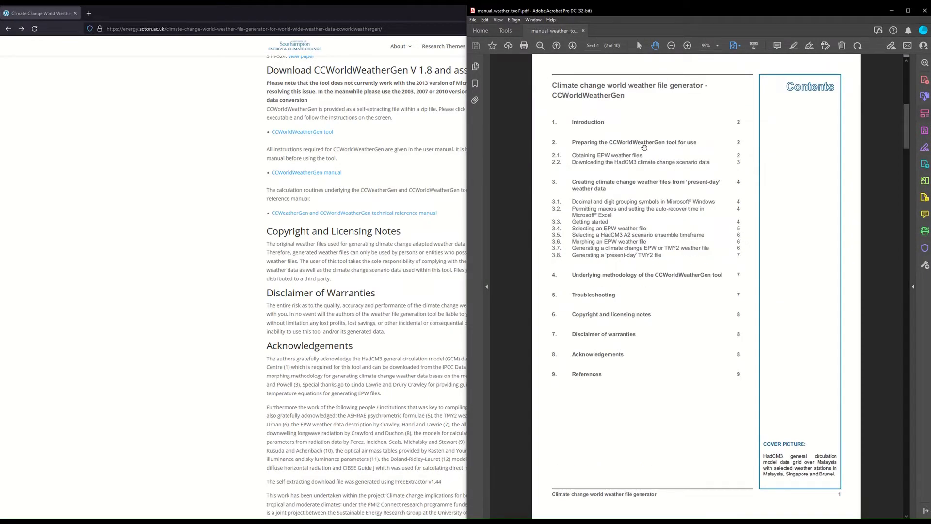
scroll(644, 147, "down", 2)
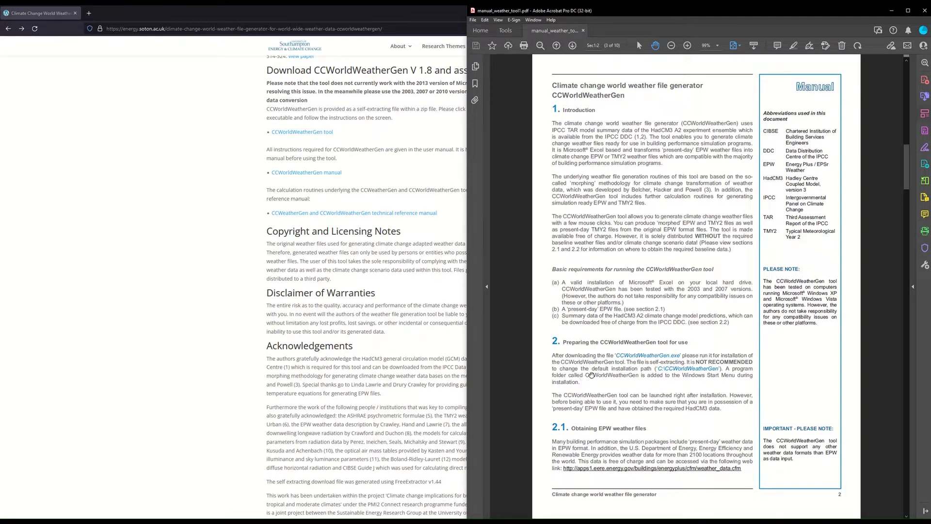
scroll(597, 376, "down", 10)
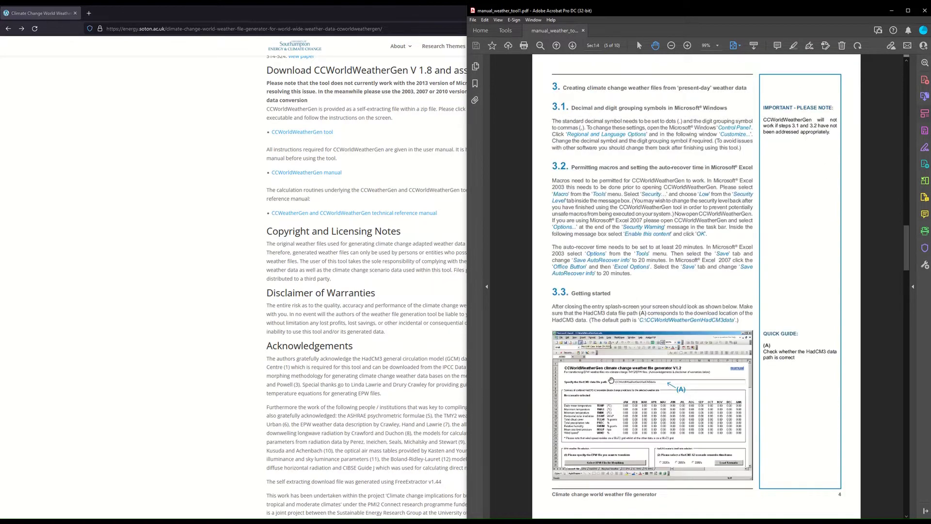
scroll(611, 381, "up", 10)
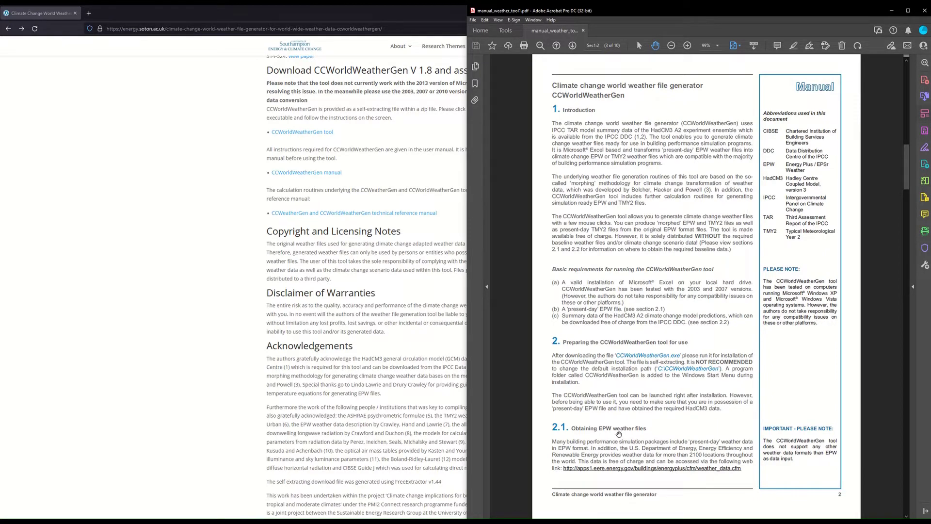
scroll(618, 433, "down", 2)
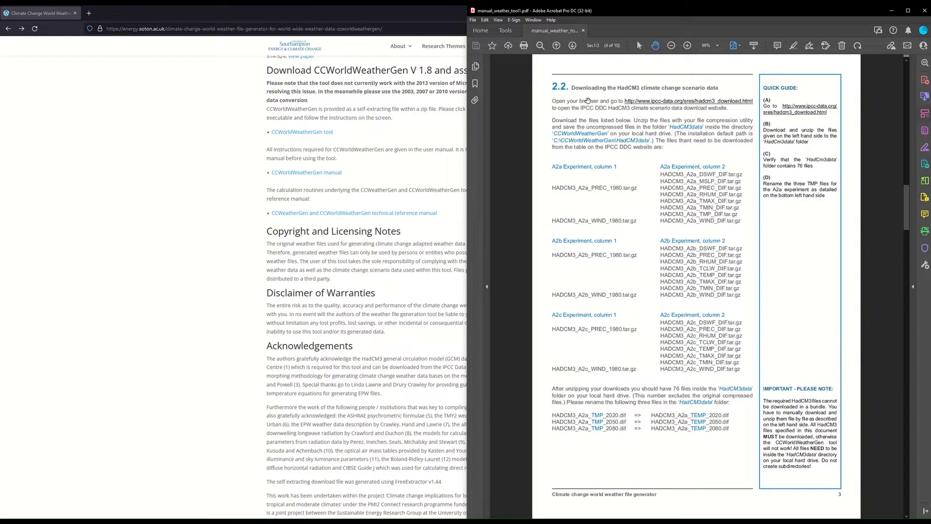
left_click(908, 10)
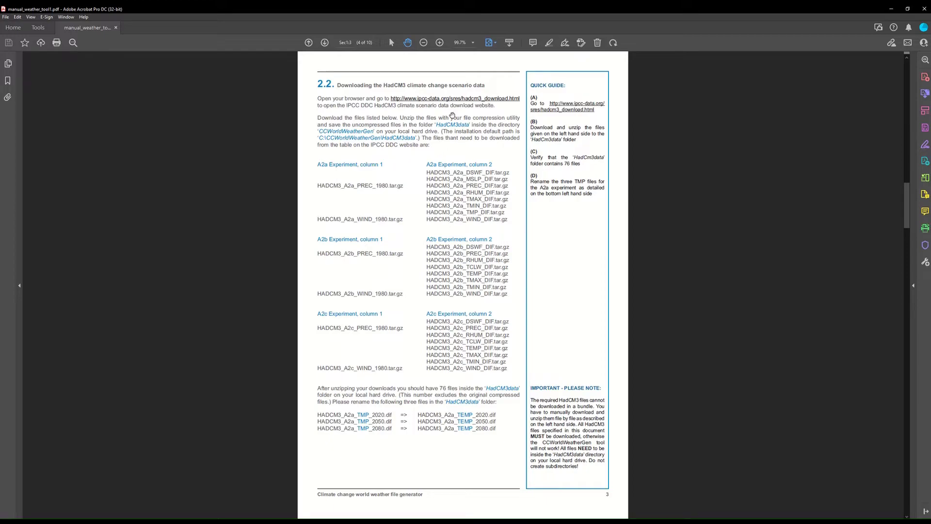
left_click(444, 99)
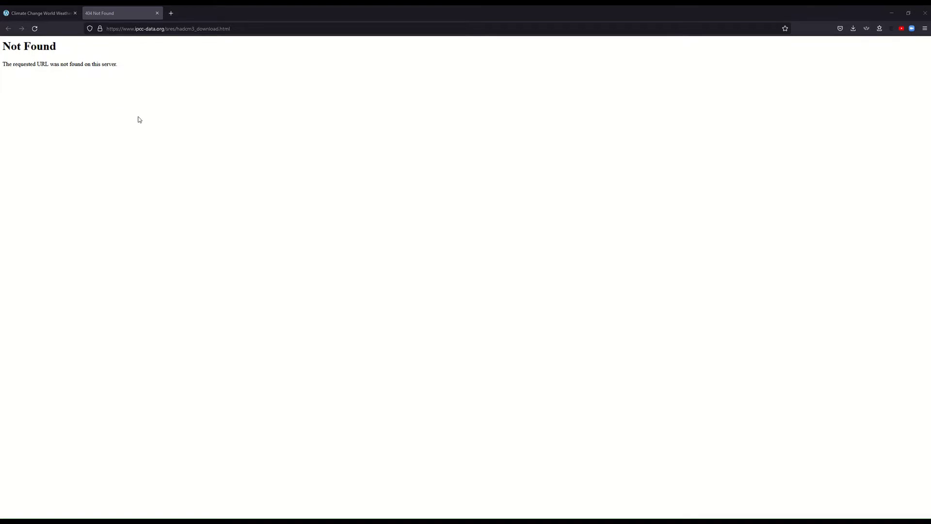
Turn the broken address into a search for 'ccworldweathergen hadcm3_download' and open the HadCM3 Climate Scenario Data result
left_click(286, 29)
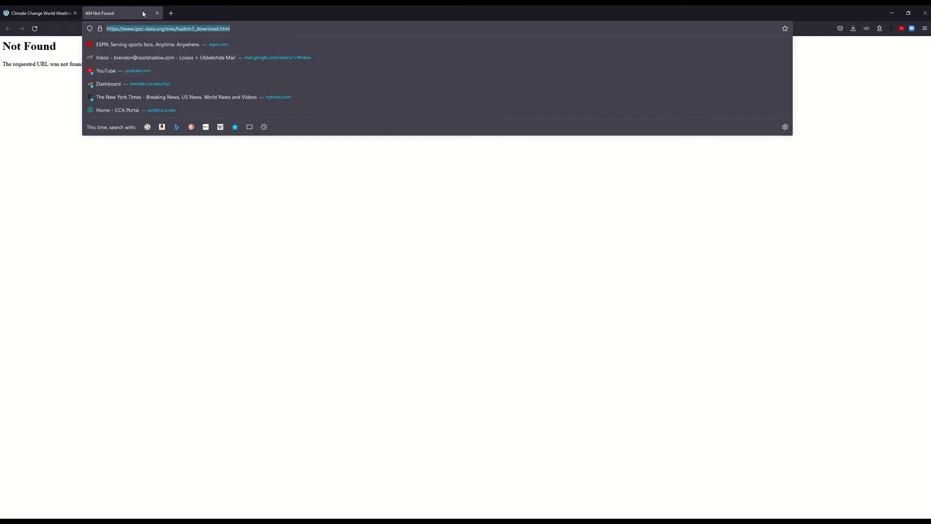
left_click(229, 29)
key("BackSpace")
key("BackSpace")
key("BackSpace")
key("BackSpace")
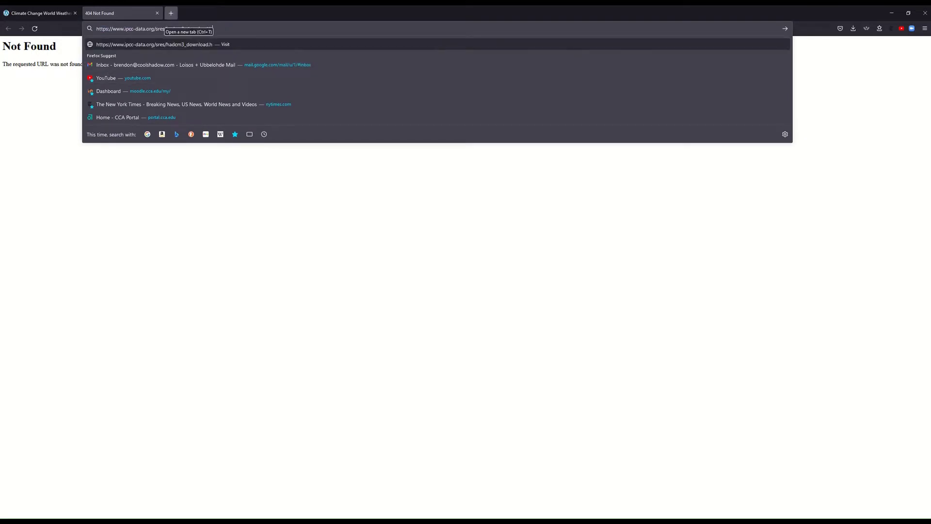
key("Home")
key("Delete")
type("ccworldw")
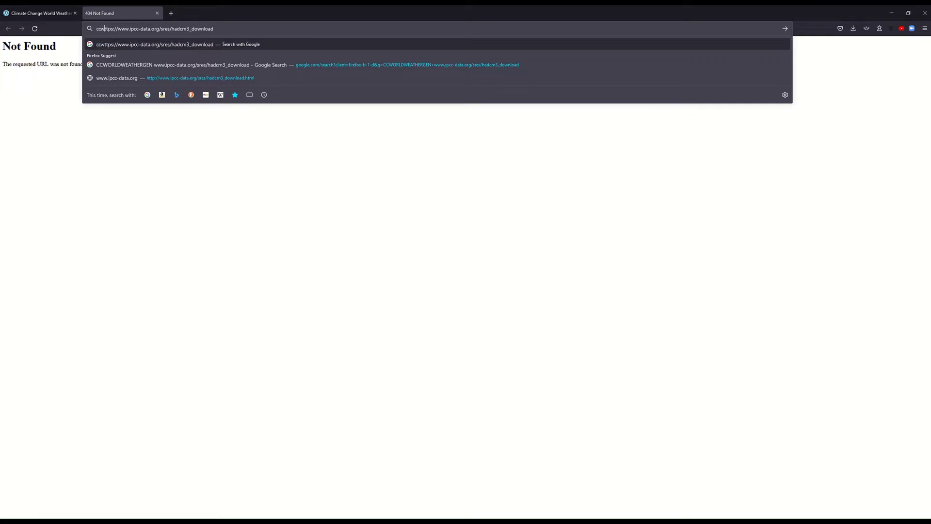
type("eathergen")
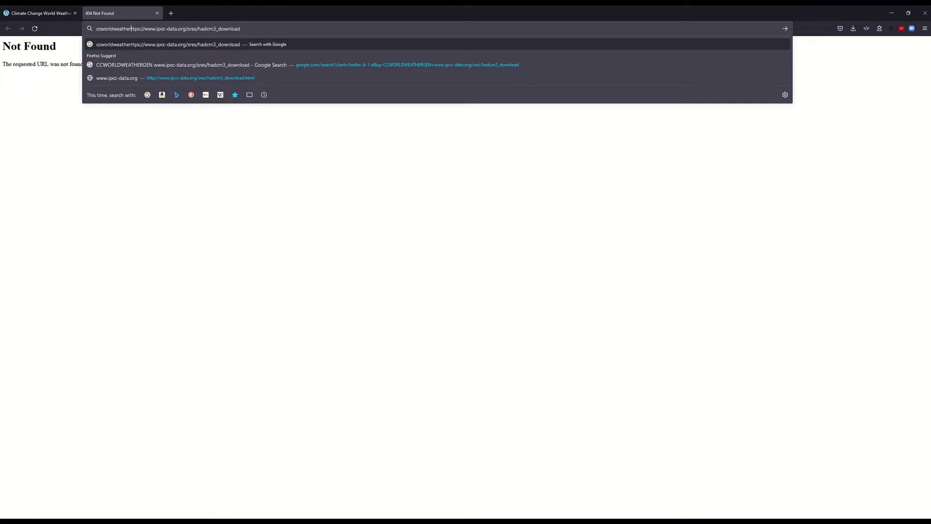
key("Delete")
key("Delete")
key("Delete")
key("Delete")
key("Delete")
key("Delete")
key("Delete")
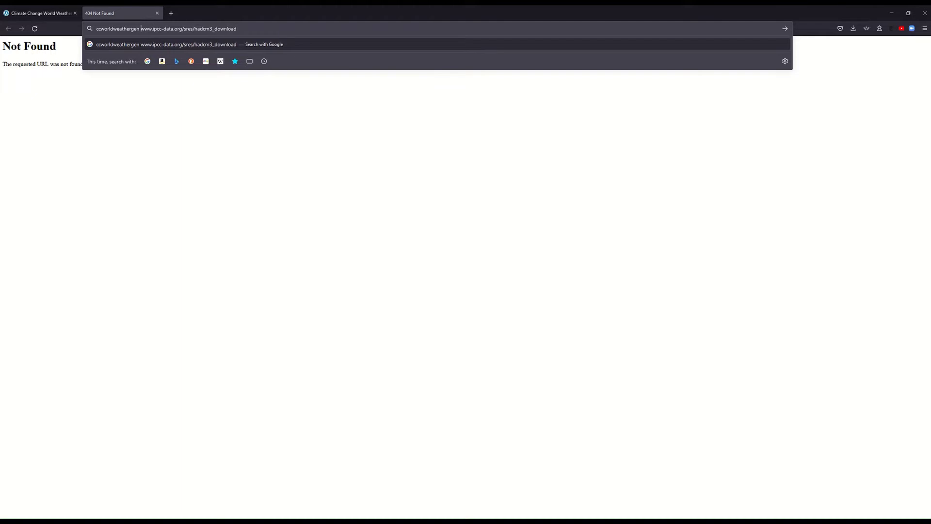
key("Return")
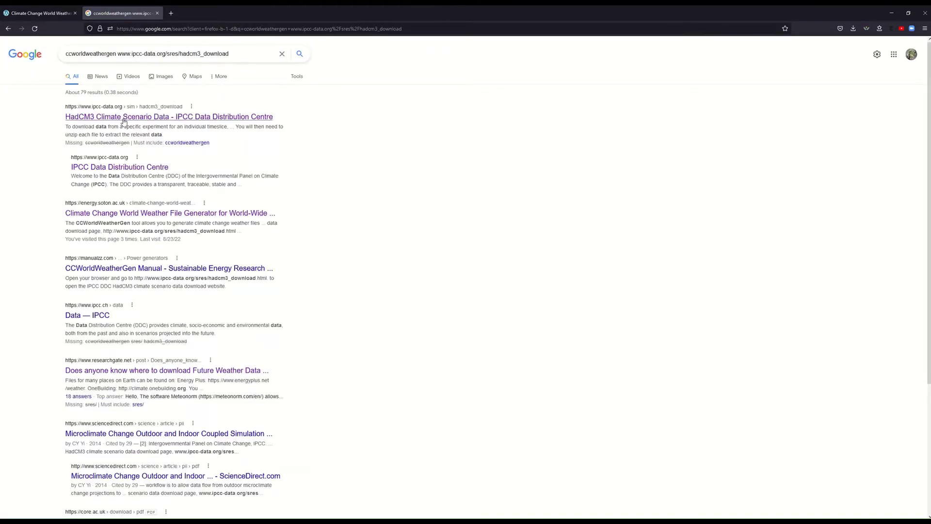
left_click(158, 118)
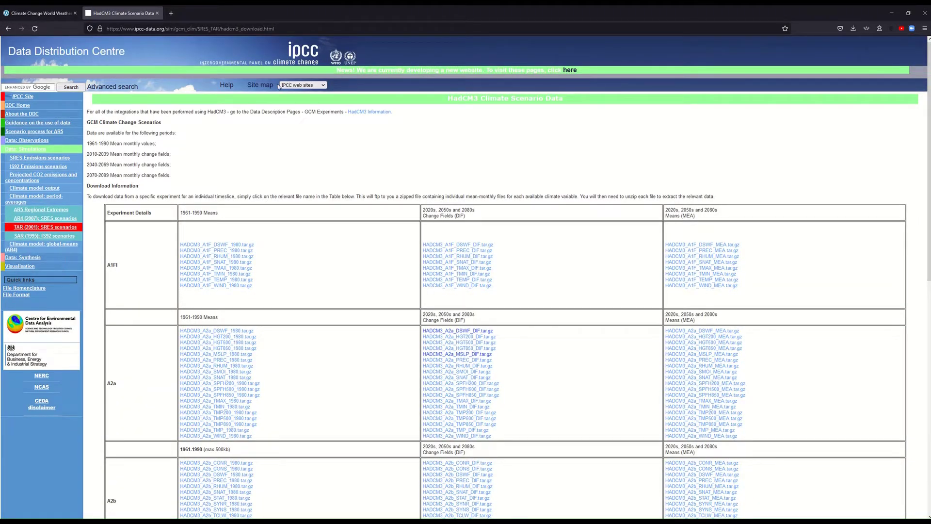
Snap Firefox to the right half and the manual PDF to the left half
left_click(318, 30)
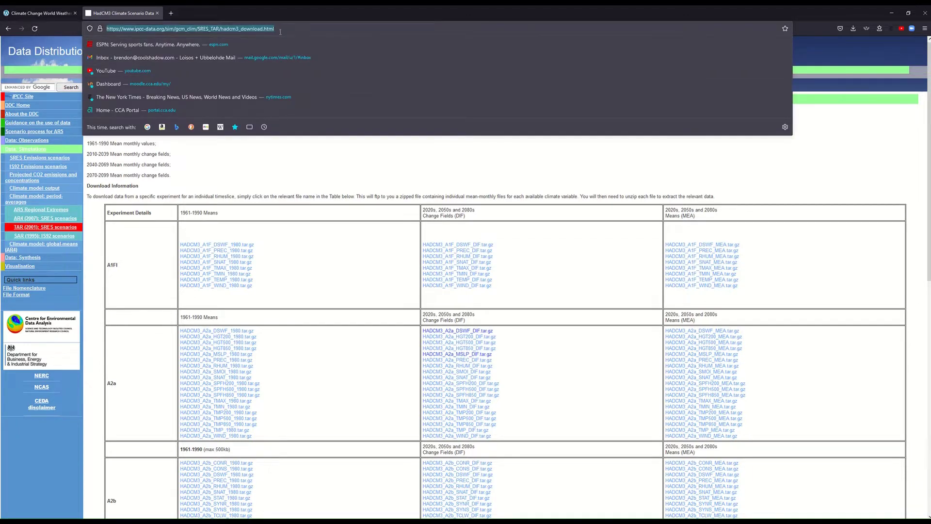
key("Escape")
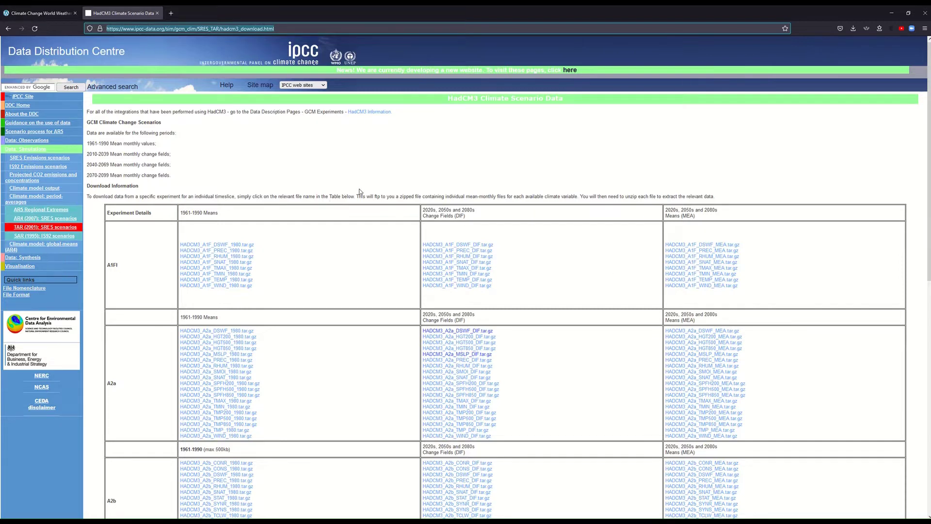
scroll(359, 191, "down", 3)
scroll(359, 191, "up", 3)
key("super+Right")
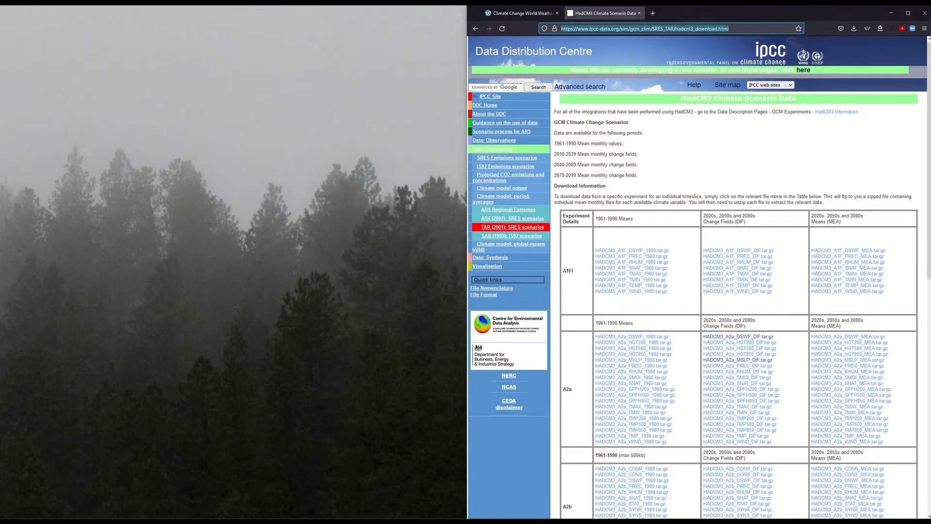
left_click(147, 431)
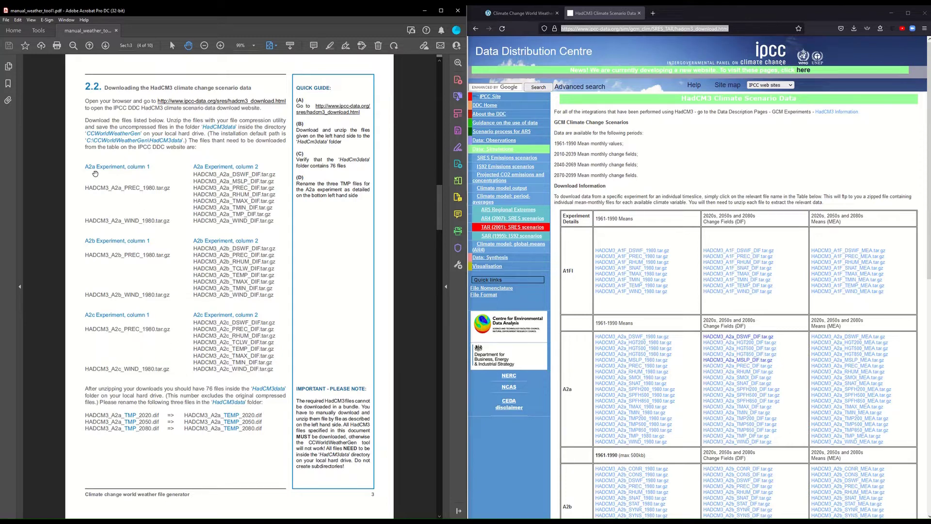
scroll(598, 347, "down", 3)
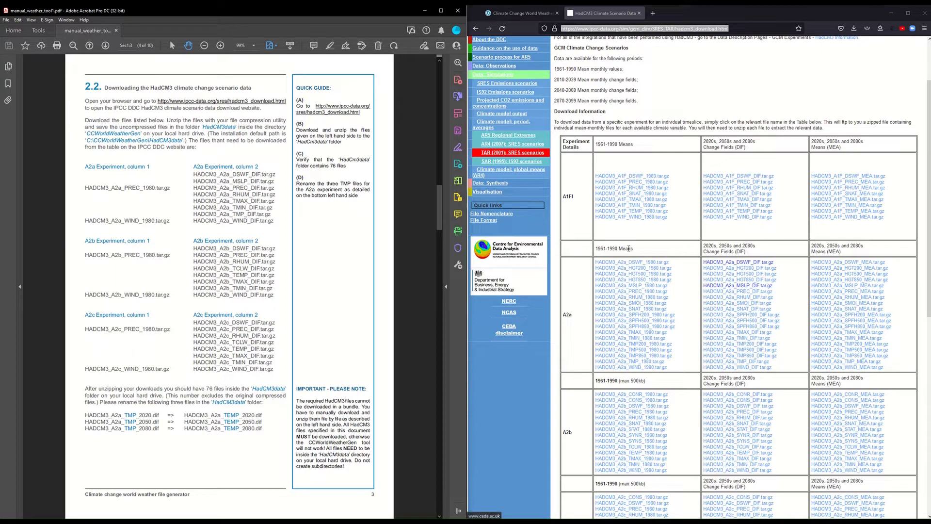
Download the HadCM3 A2a PREC_1980, WIND_1980 and DSWF_DIF archives, returning to the table after each
left_click(639, 294)
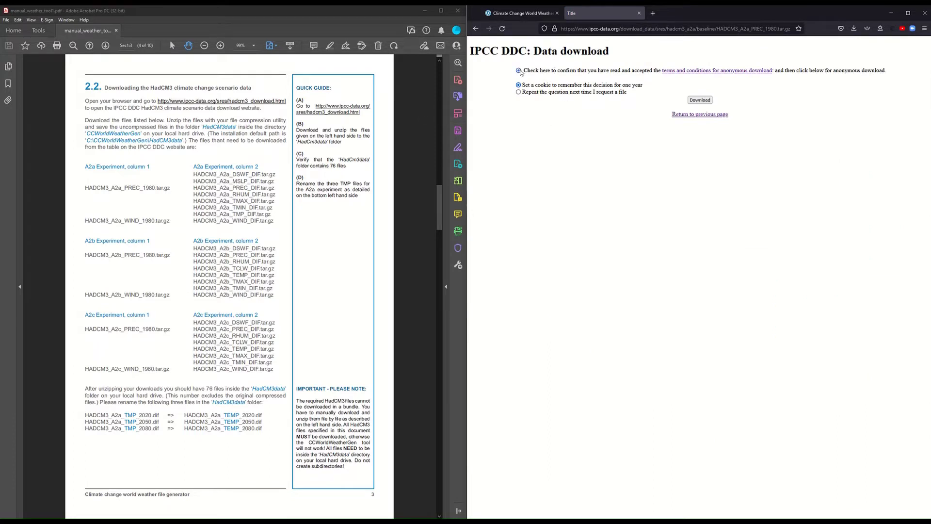
left_click(700, 100)
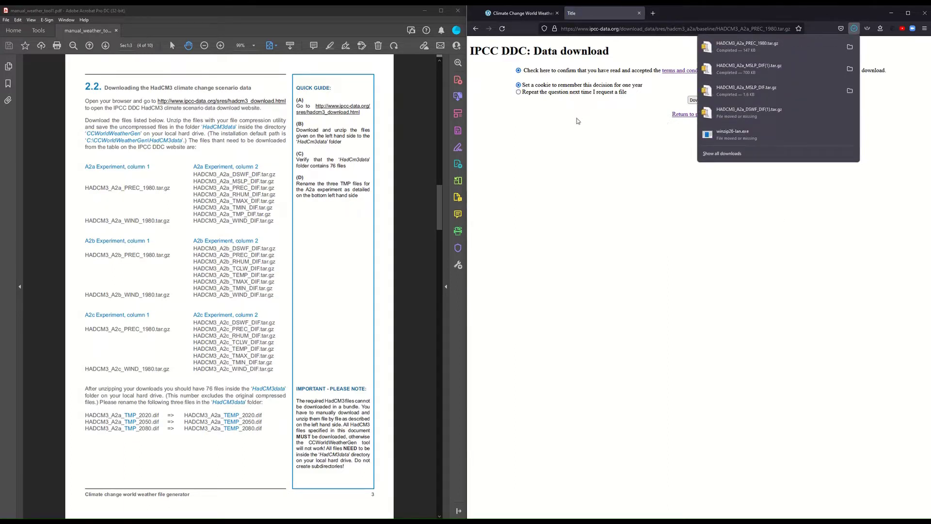
left_click(476, 31)
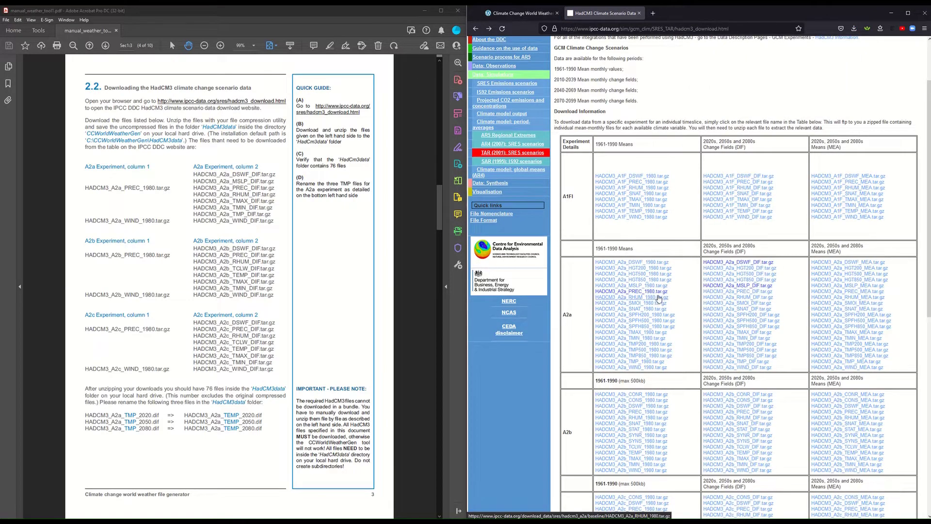
left_click(653, 367)
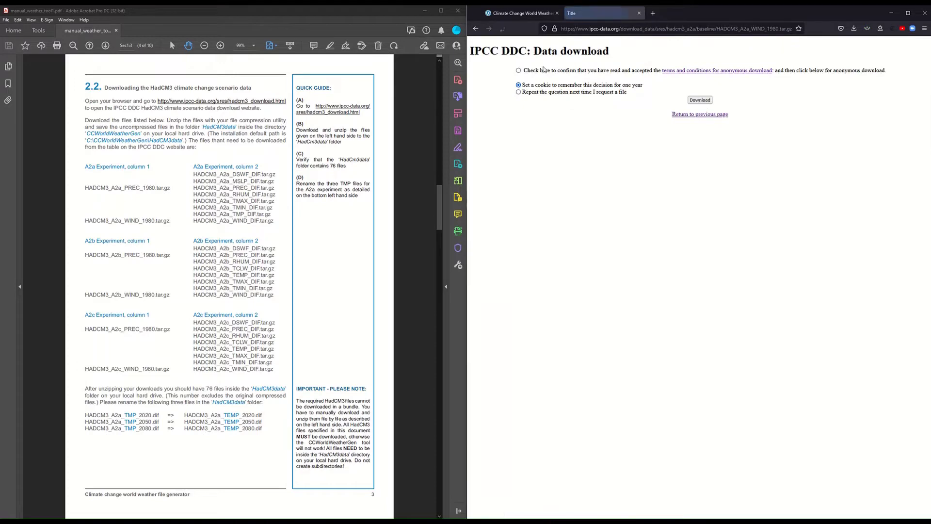
left_click(518, 71)
left_click(700, 100)
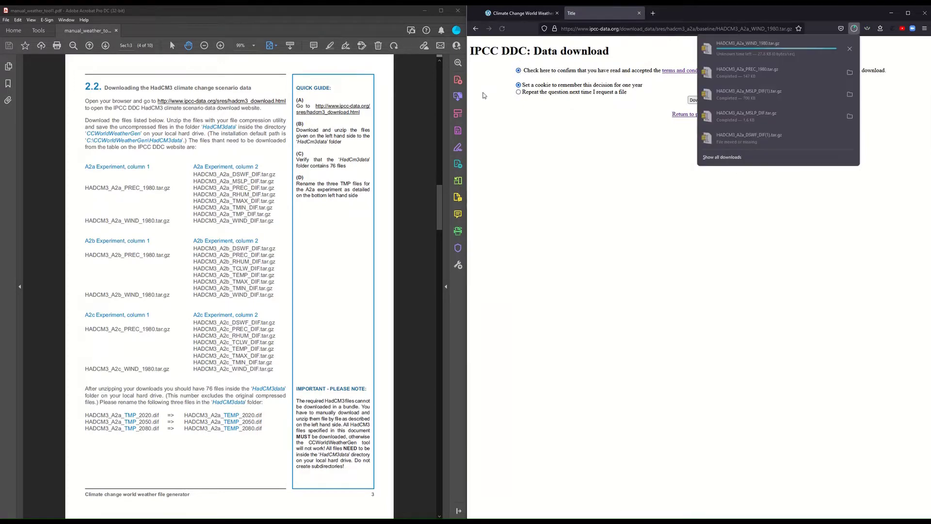
key("alt+Left")
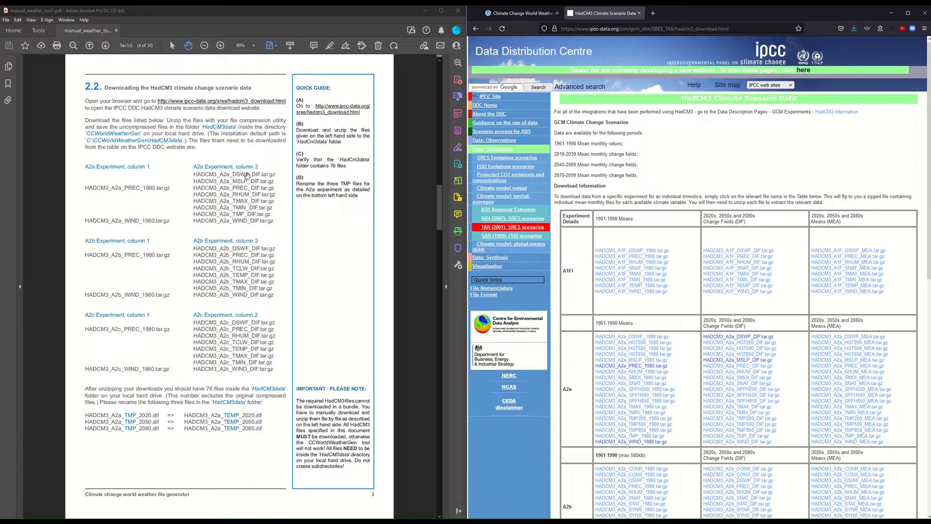
left_click(751, 337)
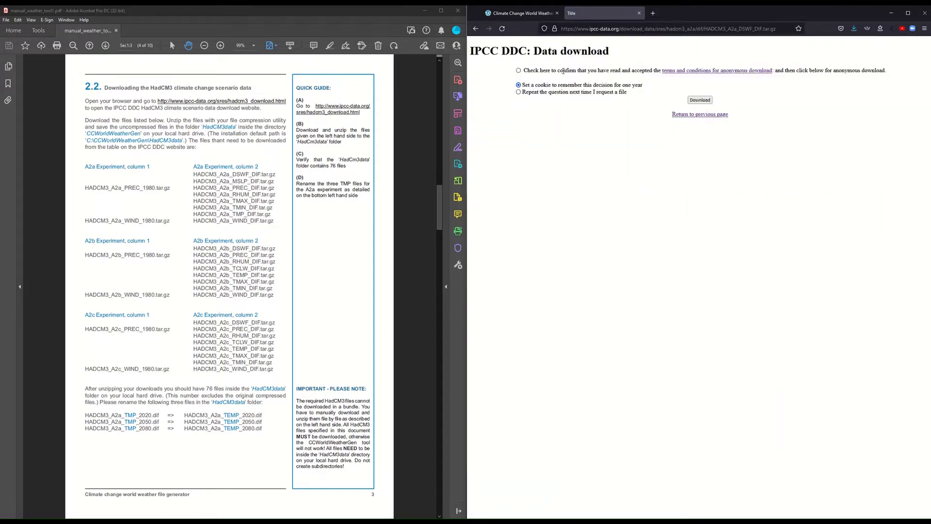
left_click(691, 100)
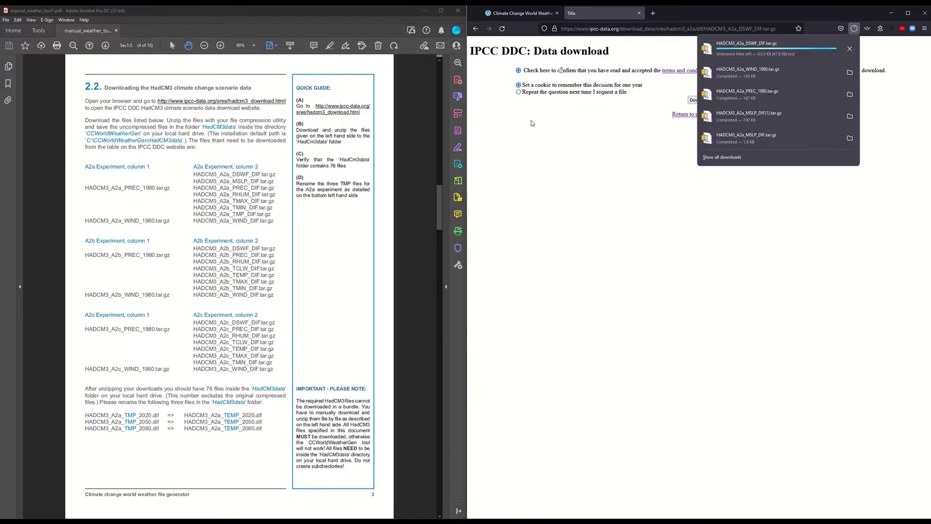
left_click(682, 115)
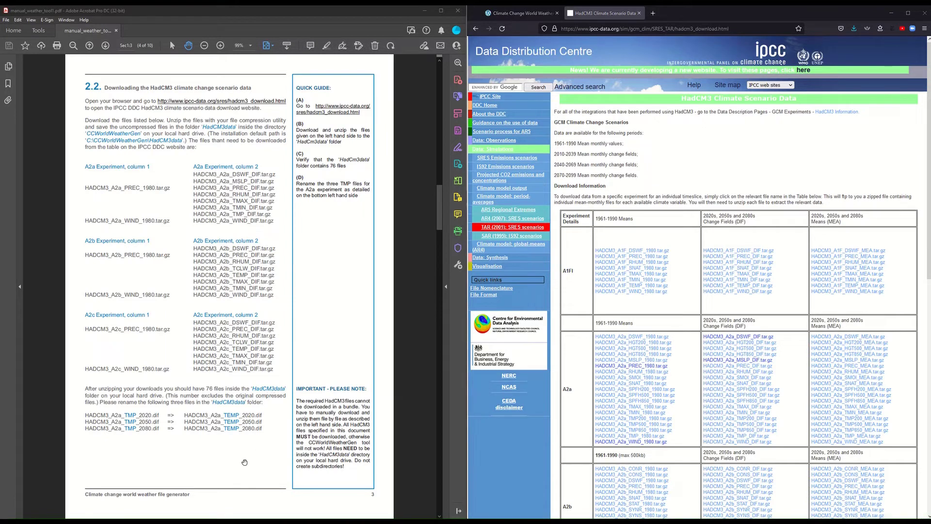
Open C:\CCWorldWeatherGen\HadCM3data and widen the Name column to check its files
key("super+e")
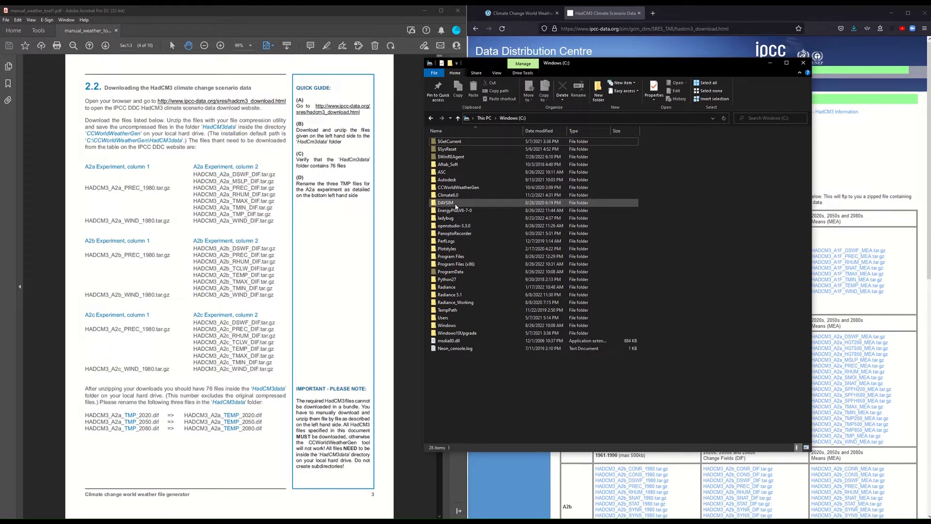
left_click(466, 189)
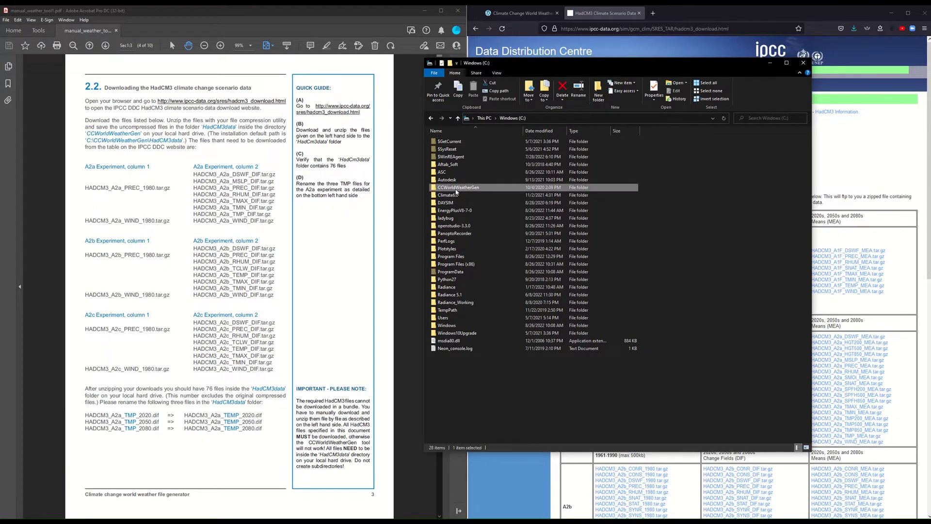
double_click(458, 188)
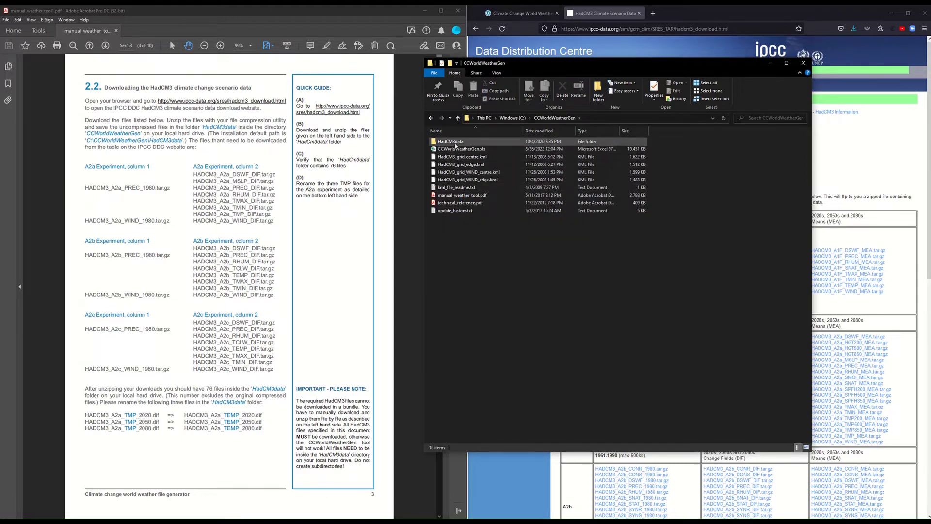
double_click(460, 142)
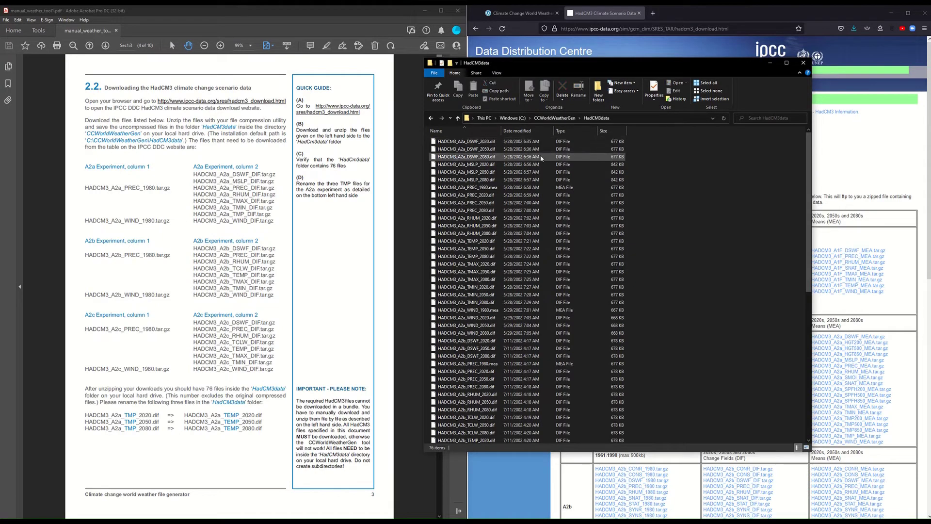
left_click_drag(500, 130, 547, 134)
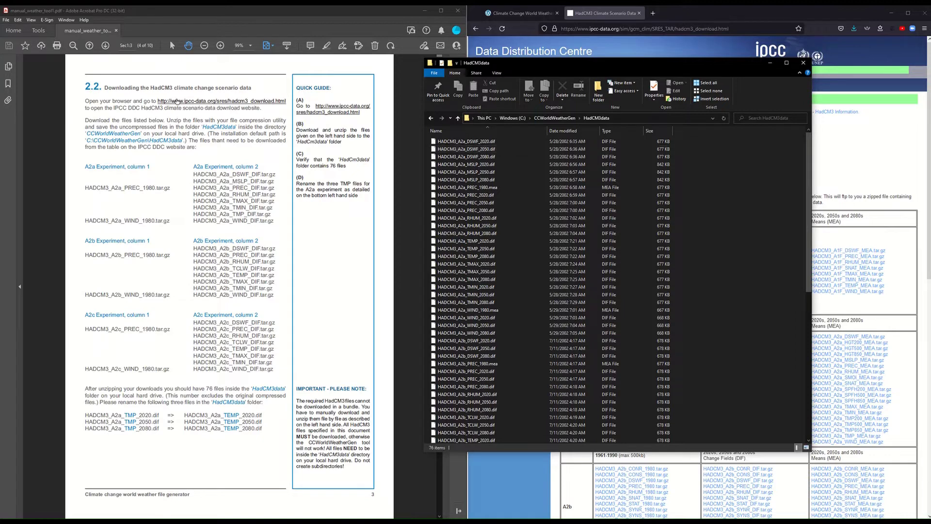
left_click(339, 321)
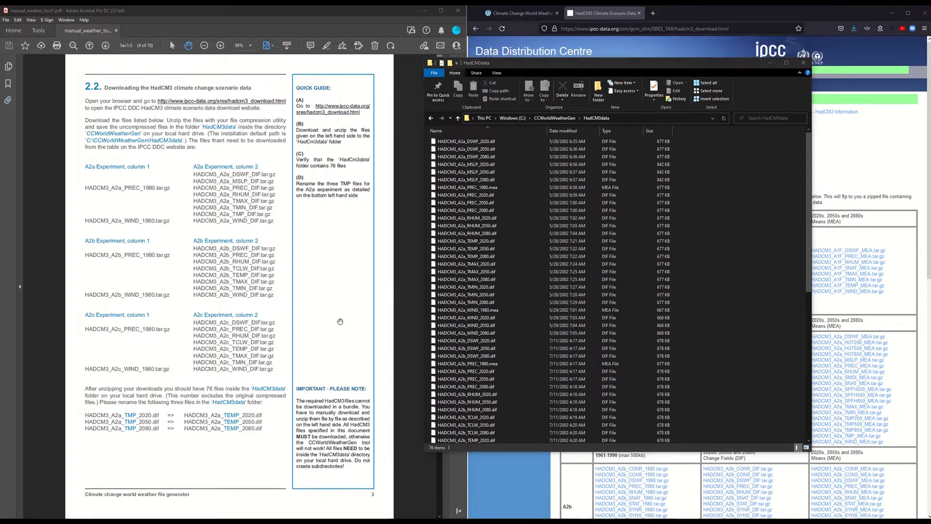
Go up to the CCWorldWeatherGen folder and open CCWorldWeatherGen.xls, maximizing Excel
left_click(556, 118)
left_click(547, 292)
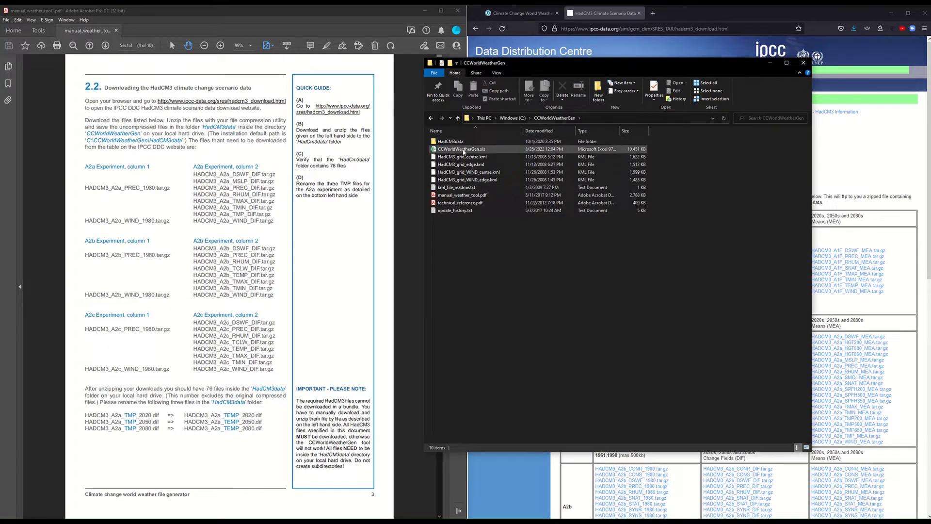
left_click(448, 150)
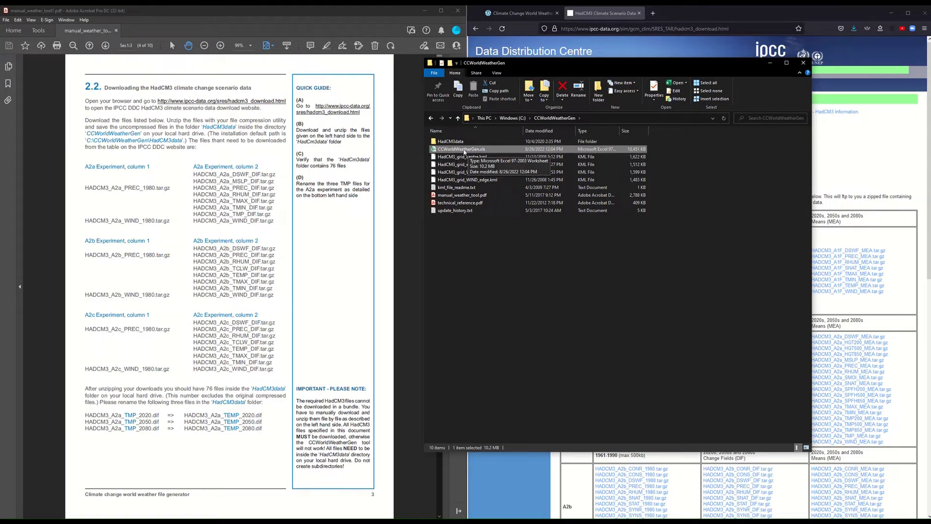
double_click(466, 150)
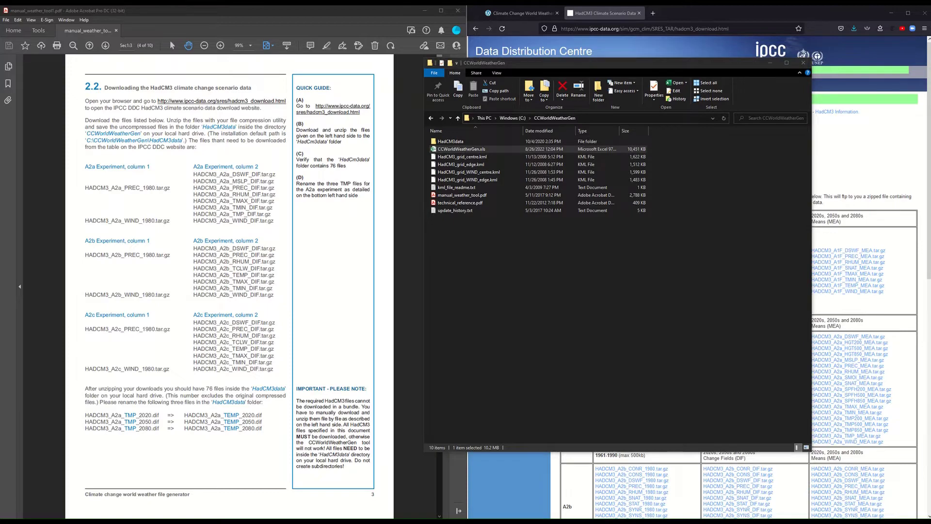
double_click(283, 7)
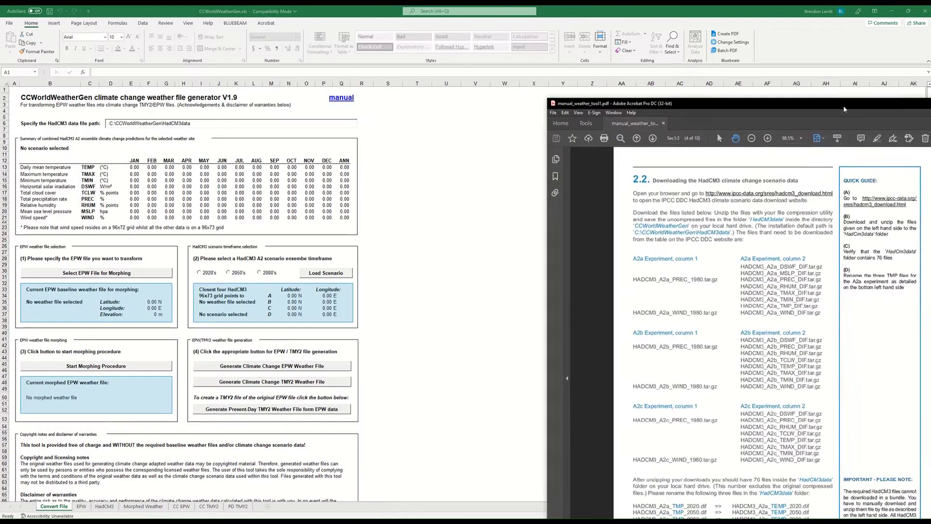
Place the manual on the right half beside Excel and scroll toward section 3, Creating climate change weather files
left_click_drag(844, 109, 929, 111)
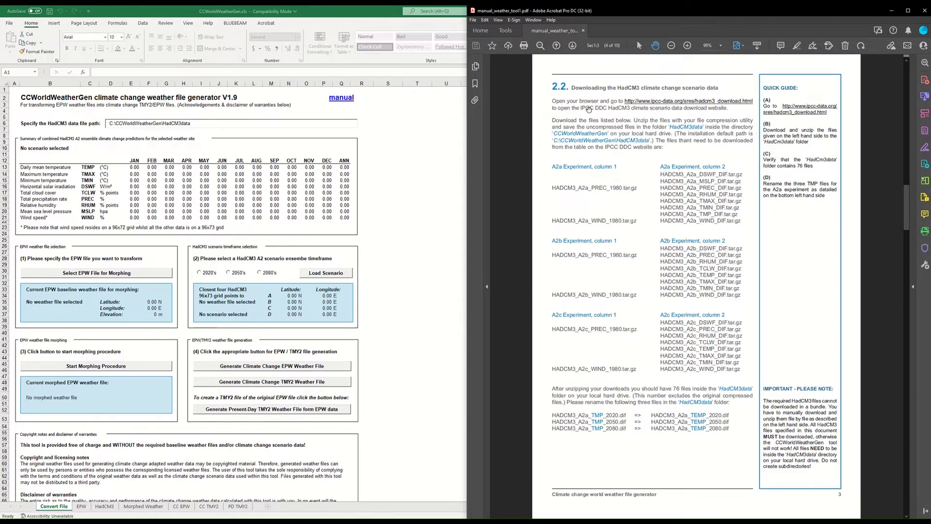
scroll(588, 109, "down", 2)
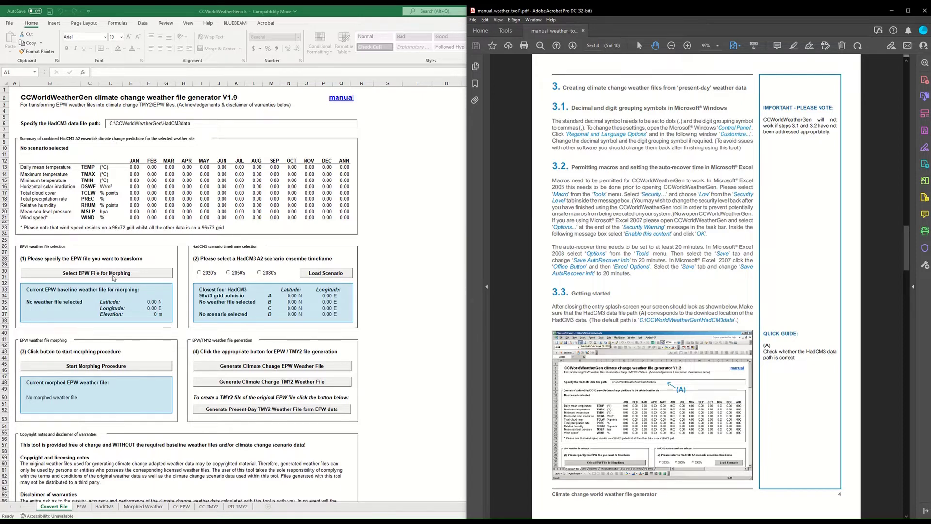
Start Select EPW File for Morphing and browse to C:\ladybug\WeatherFiles
key("super+Up")
left_click(126, 273)
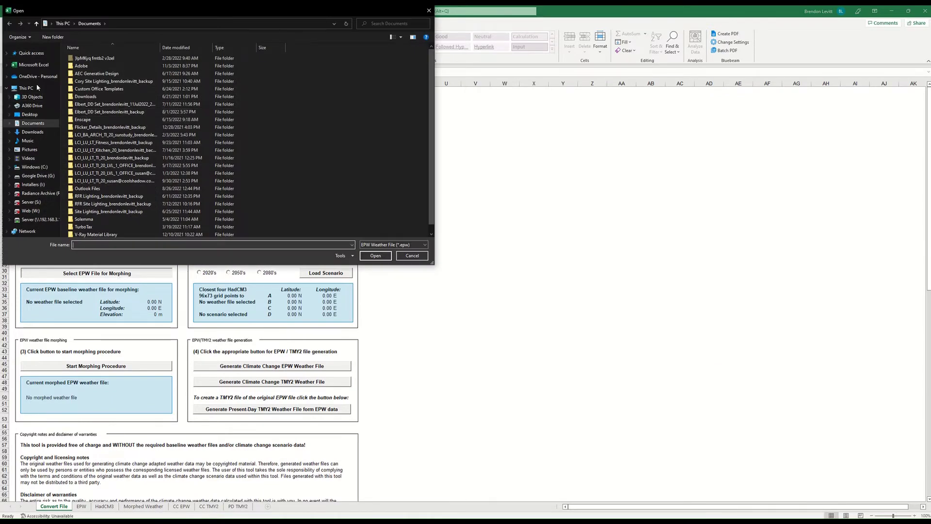
left_click(35, 167)
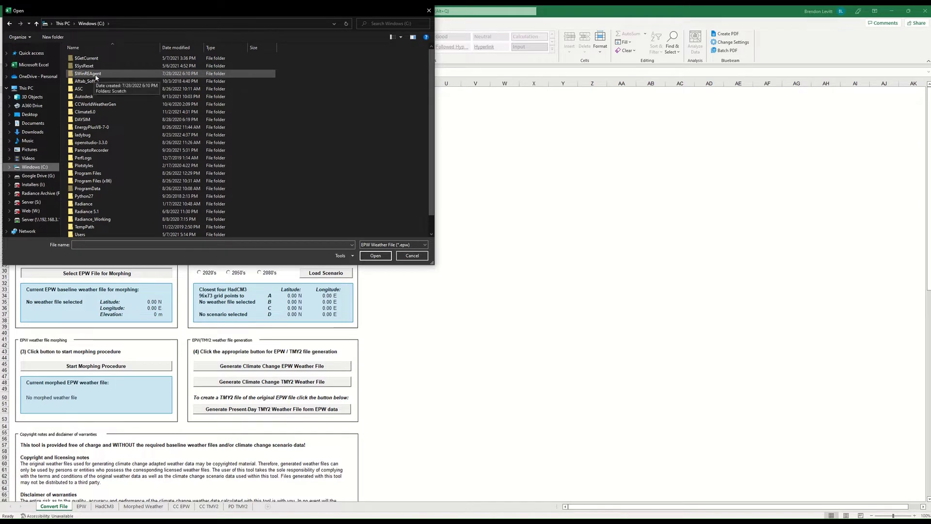
scroll(91, 97, "down", 1)
double_click(83, 118)
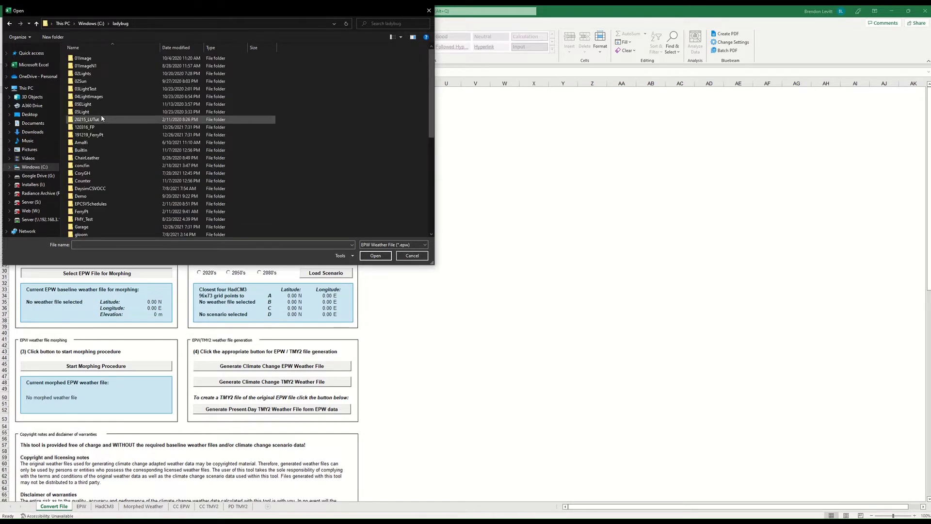
scroll(131, 180, "down", 5)
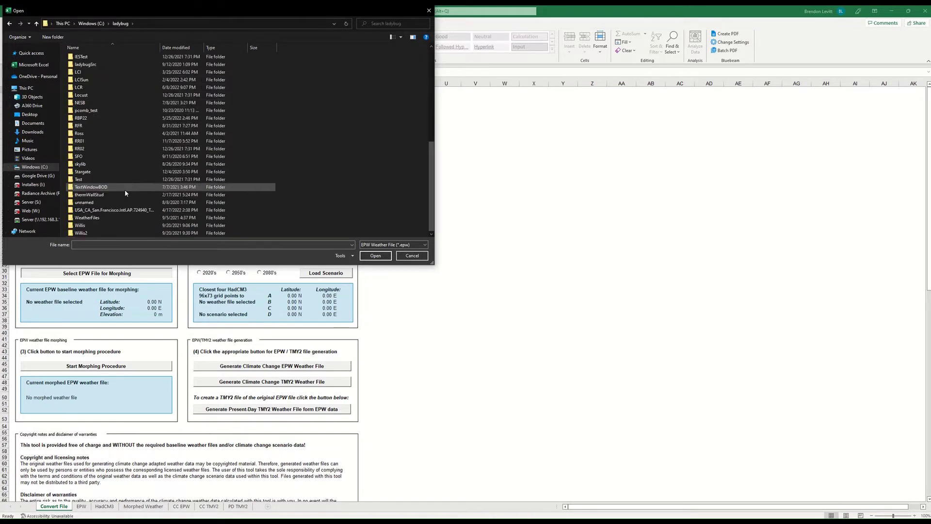
double_click(92, 218)
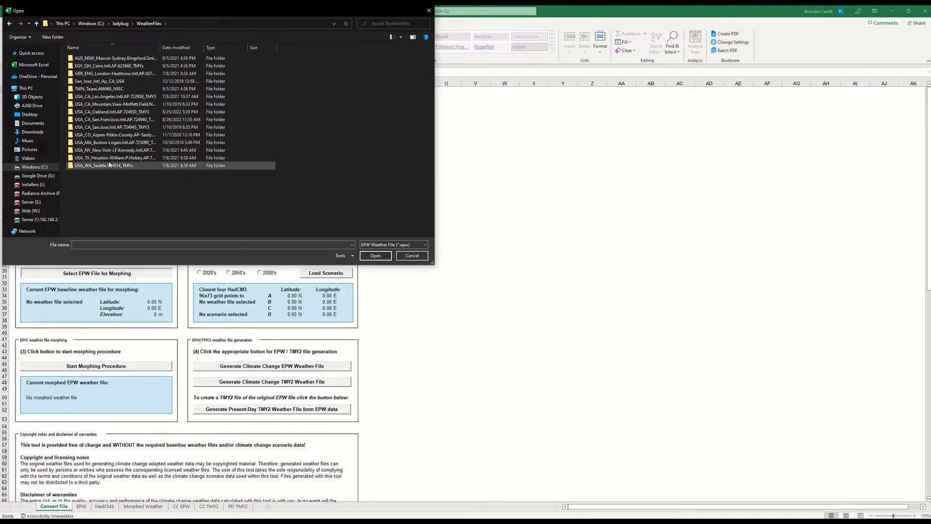
Load USA_CA_San.Francisco.Intl.AP.724940_TMY3.epw from the A2_2050 folder as the baseline file
double_click(112, 120)
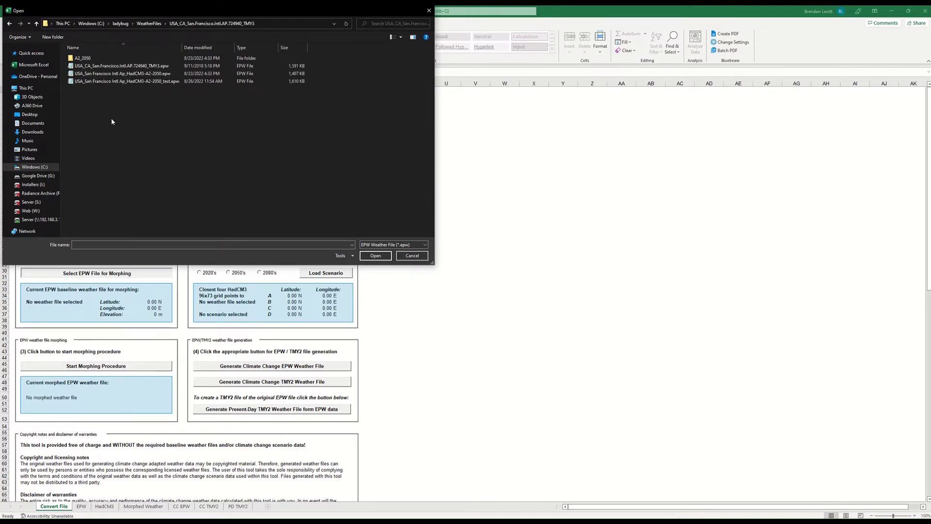
left_click(124, 68)
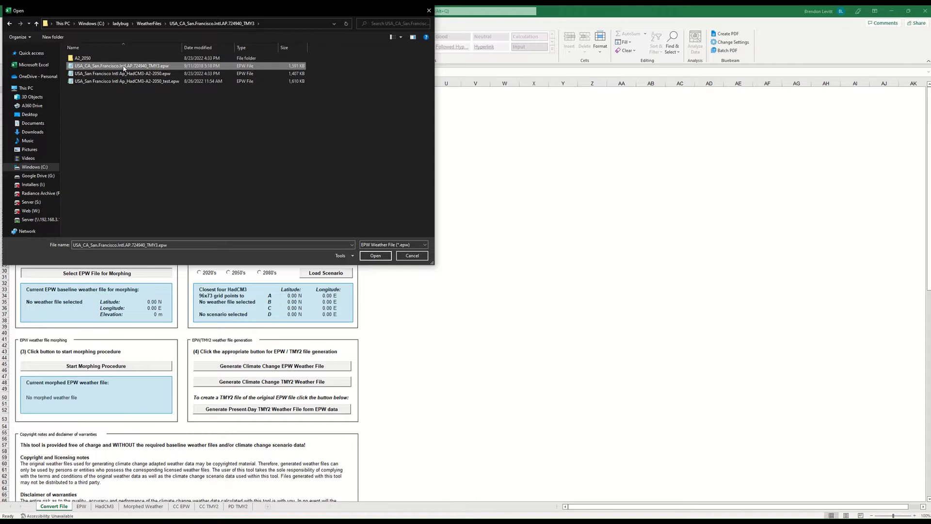
double_click(90, 58)
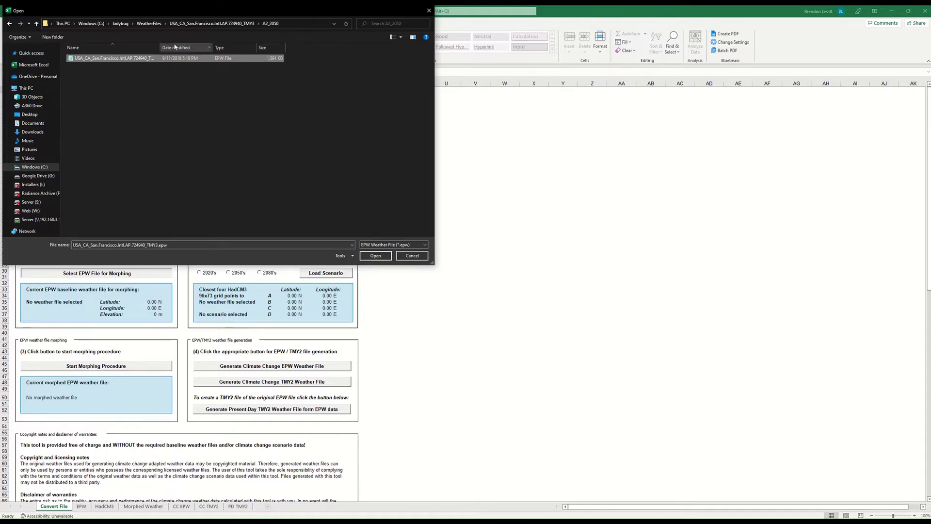
left_click_drag(160, 48, 207, 48)
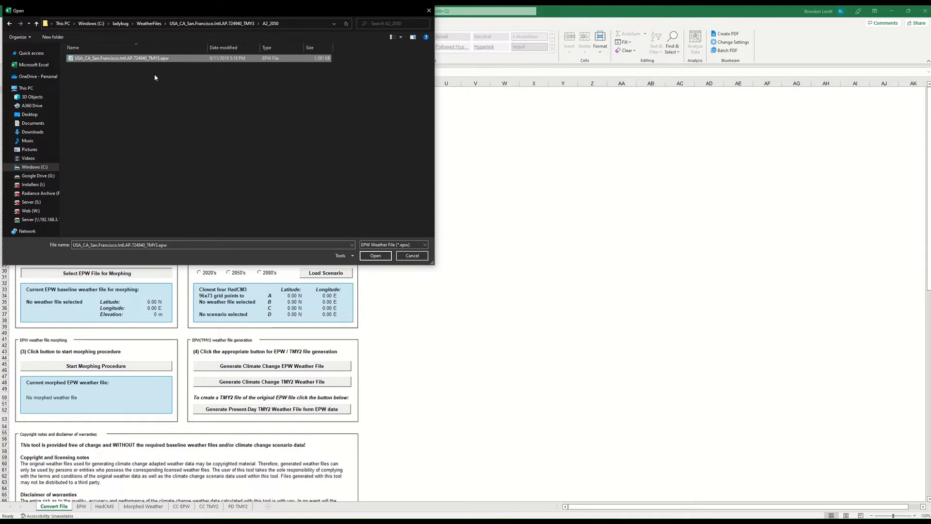
left_click(158, 169)
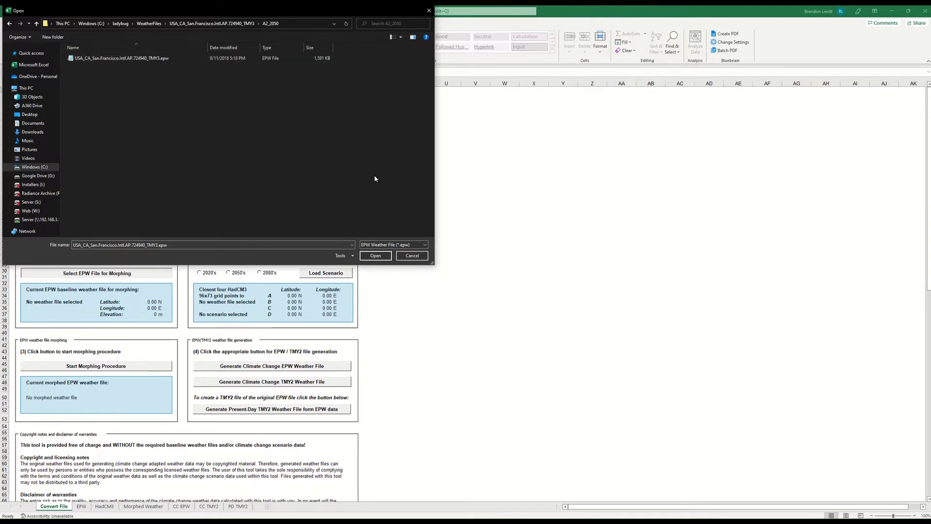
left_click(121, 58)
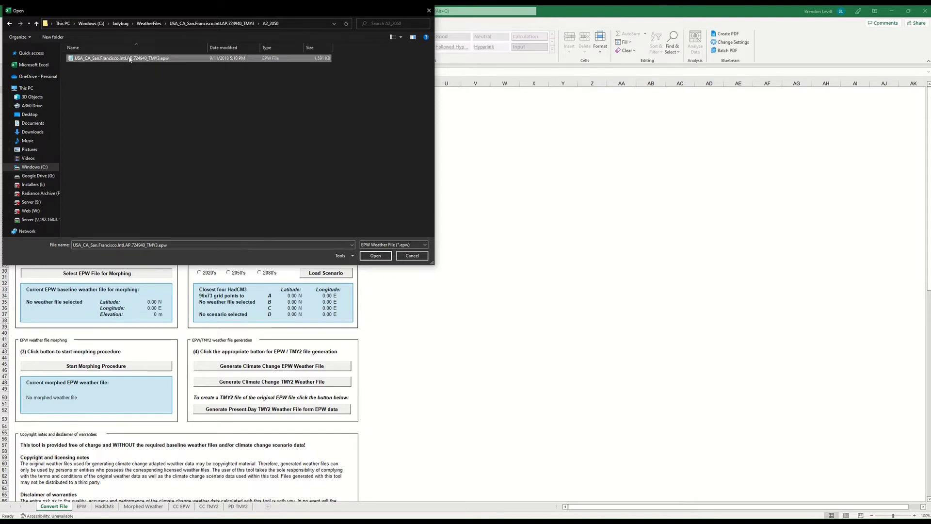
left_click(376, 256)
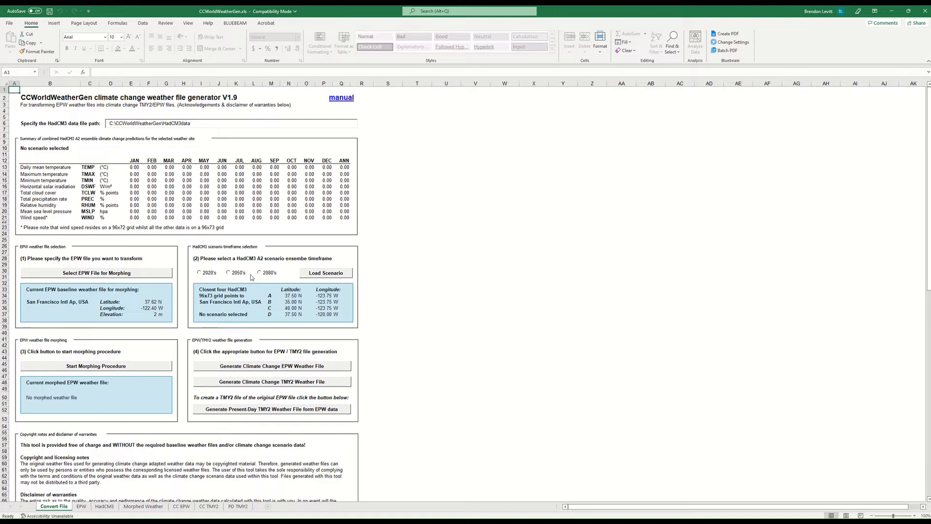
Select the 2020's, then the 2050's scenario timeframe on the generator sheet
left_click(199, 273)
left_click(238, 273)
Load the A2 scenario for the 2050's timeframe so monthly changes fill in (annual TEMP 2.24)
left_click(268, 273)
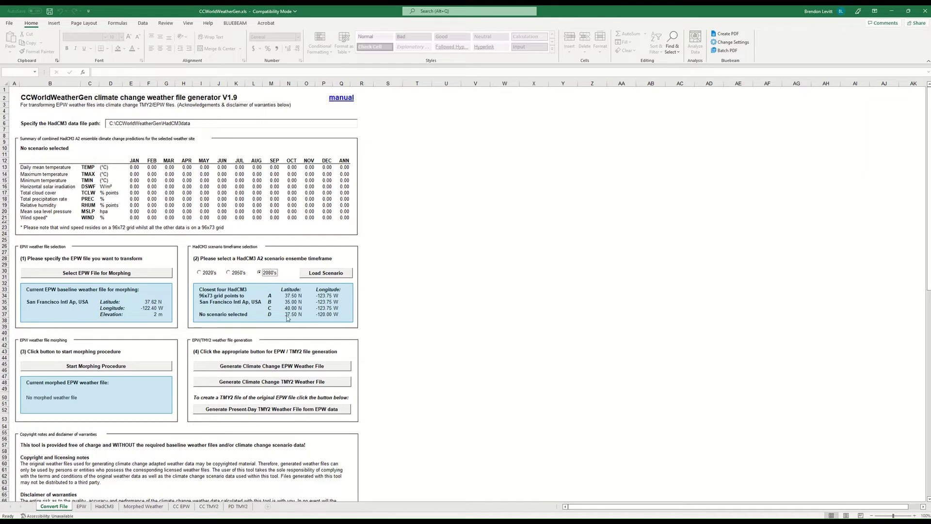
left_click(229, 274)
left_click(334, 274)
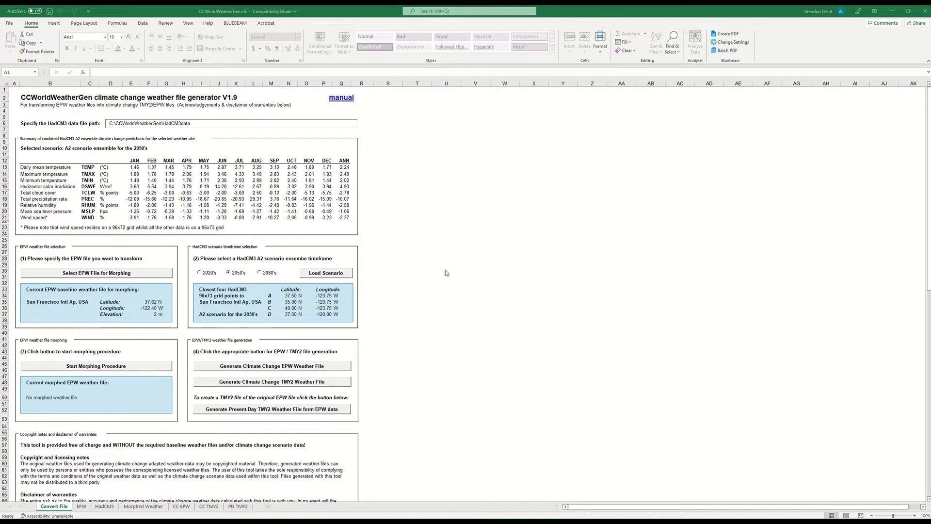
Run the morphing procedure on the San Francisco weather file until the radiation inconsistency warning appears
left_click(386, 307)
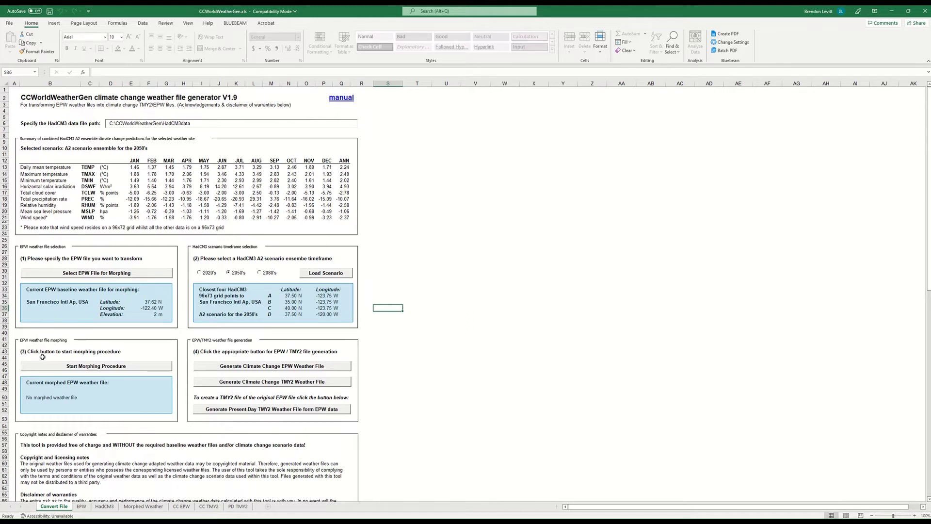
left_click(115, 371)
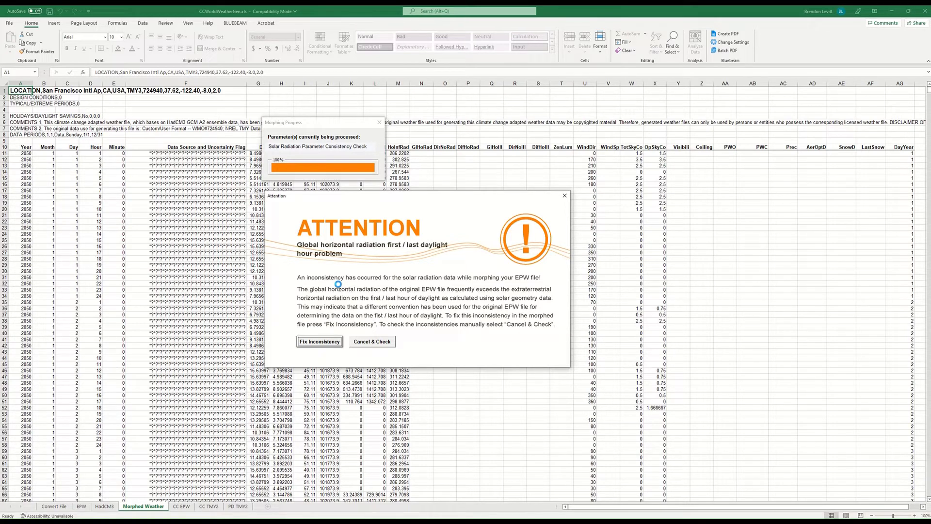
Fix the radiation inconsistency and save the radiation log under its suggested name in A2_2050
left_click(321, 343)
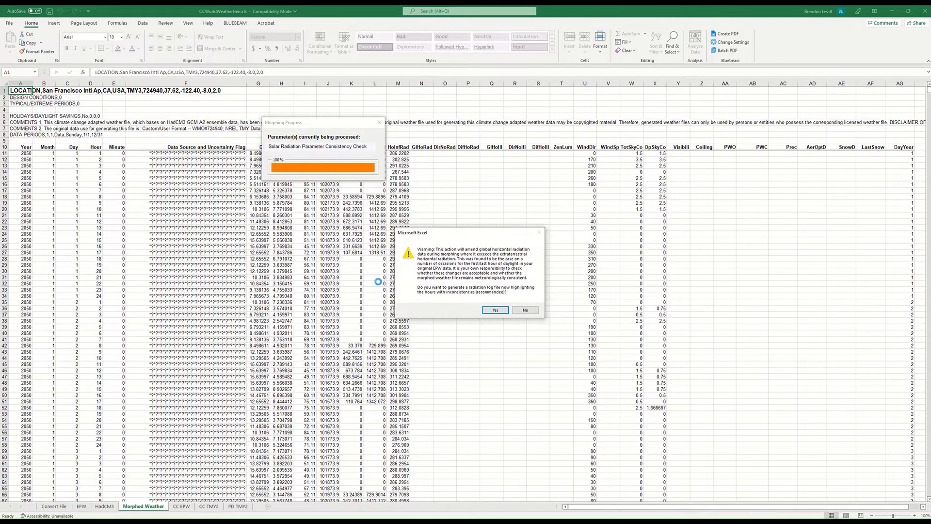
left_click(497, 311)
left_click(499, 311)
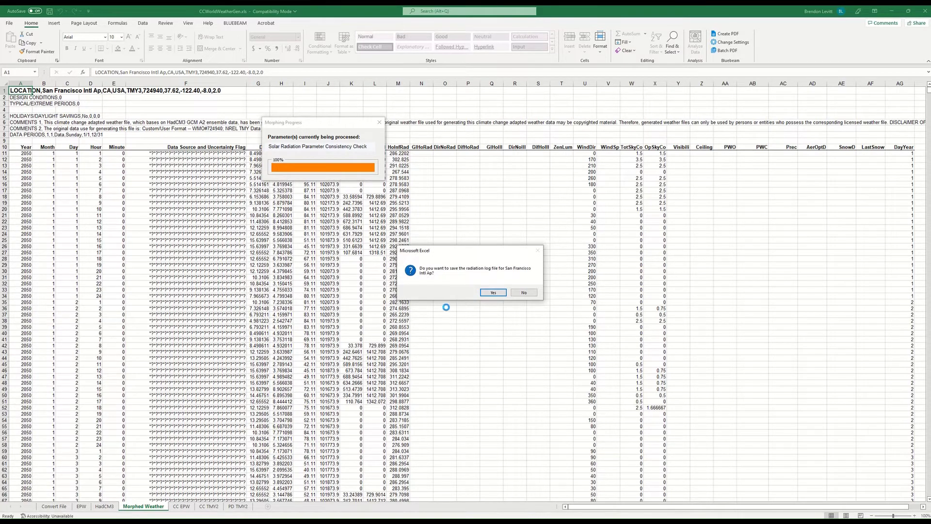
left_click(503, 292)
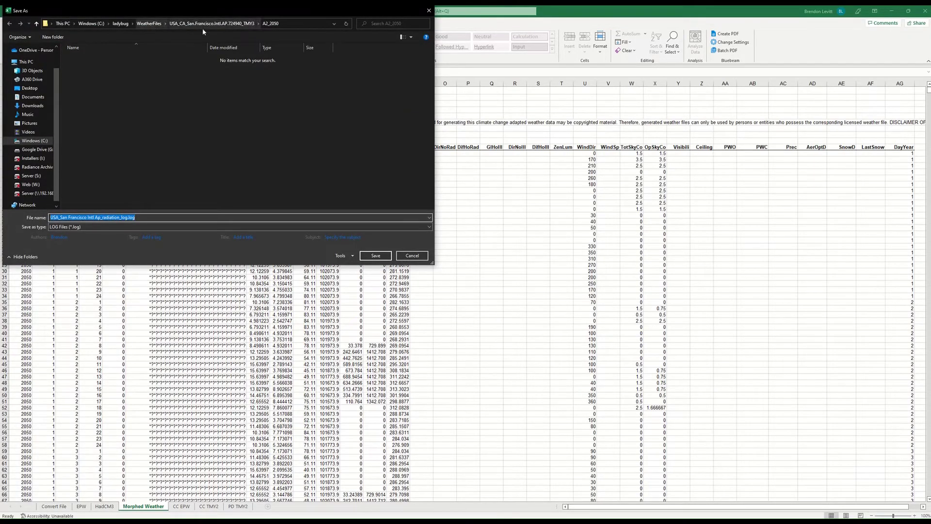
key("Return")
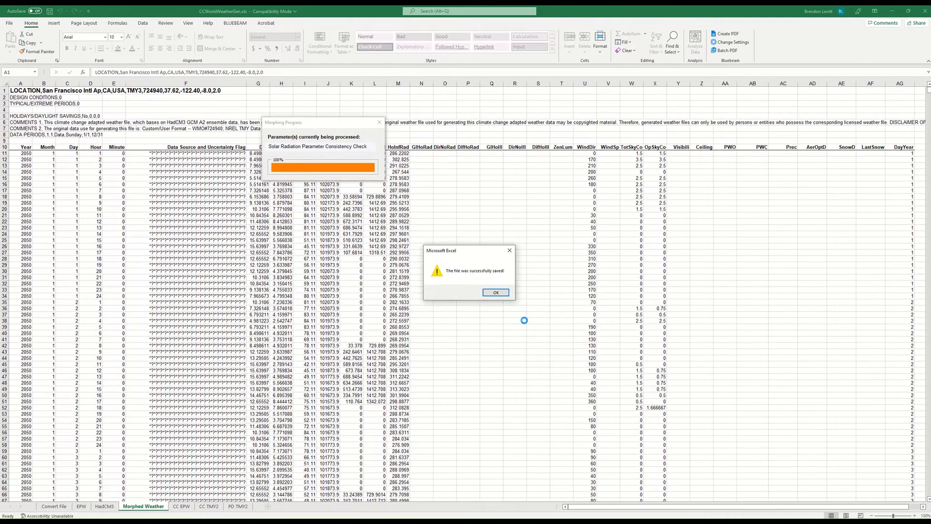
Generate the climate change EPW and save it as USA_San Francisco Intl Ap_HadCM3-A2-2050.epw
left_click(504, 296)
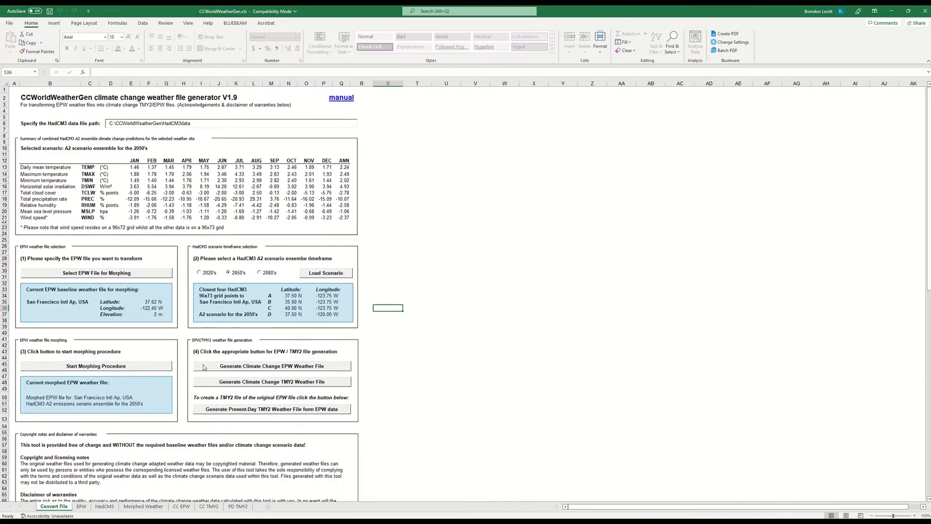
left_click(300, 368)
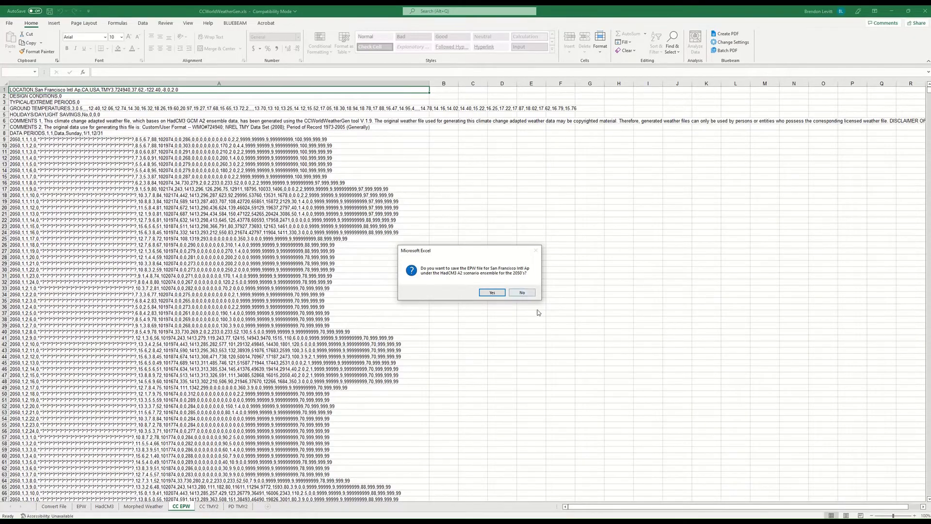
left_click(492, 293)
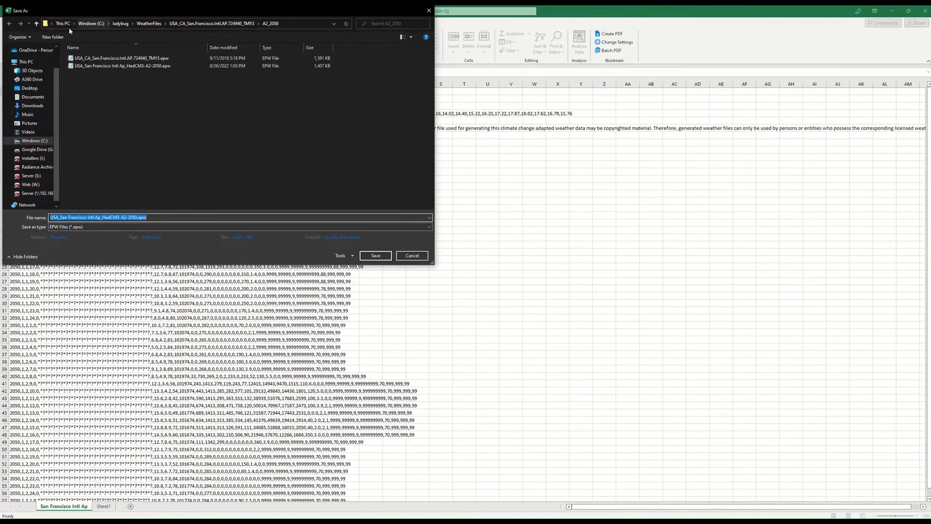
left_click(375, 256)
left_click(492, 293)
left_click(492, 292)
left_click(493, 293)
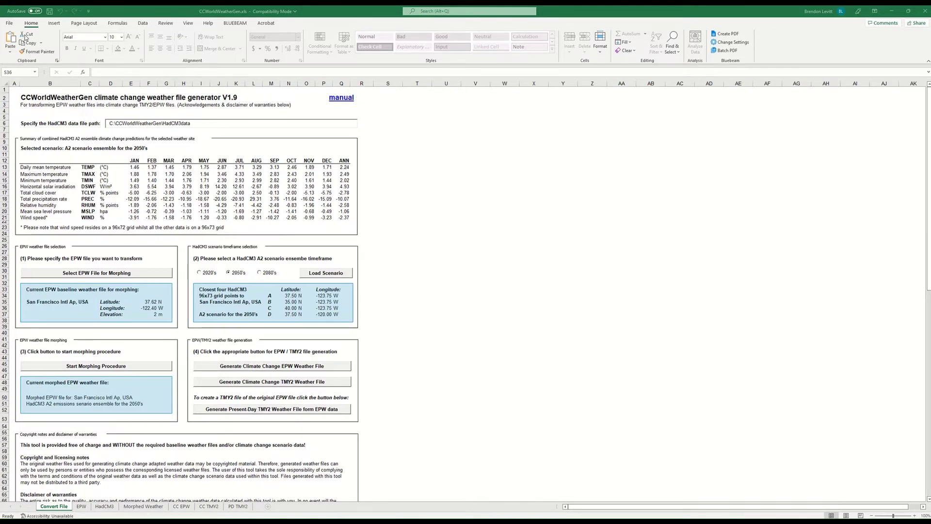
Browse the Open dialog to the pasted San Francisco TMY3 weather folder
left_click(9, 25)
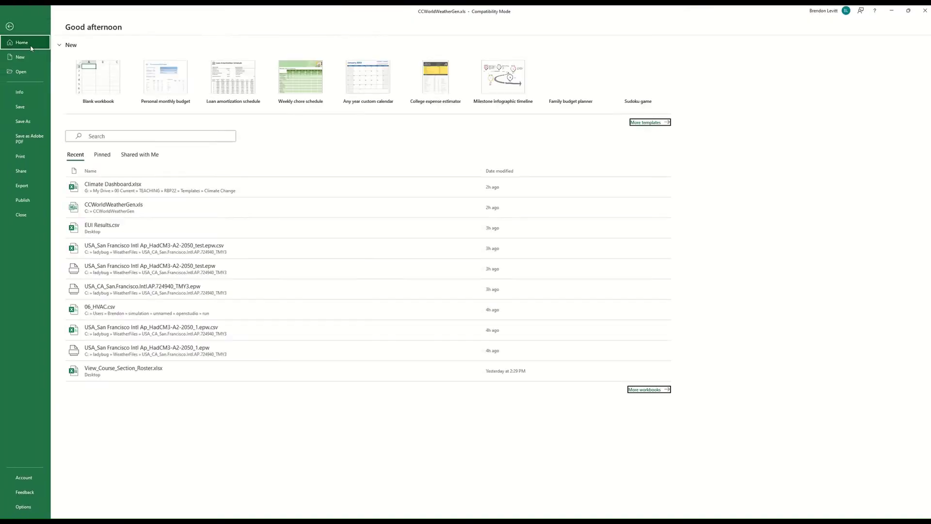
left_click(20, 72)
left_click(93, 137)
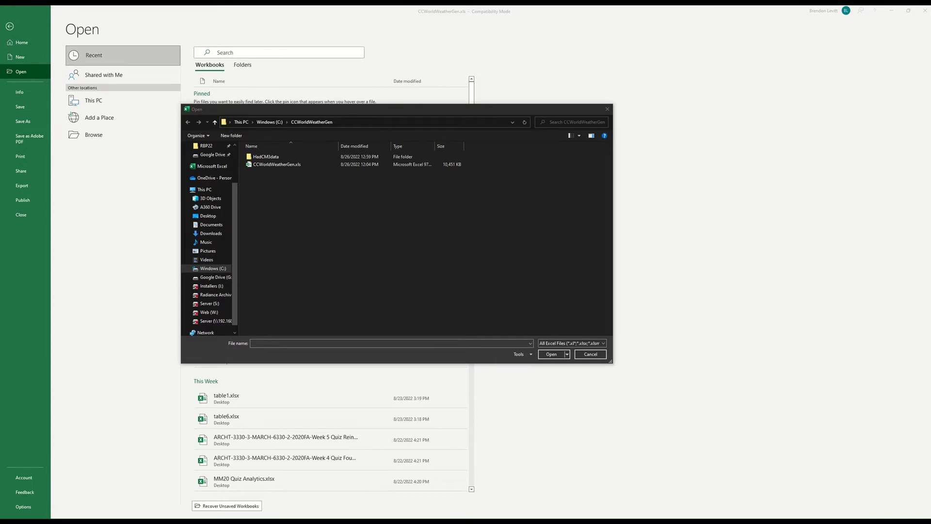
left_click(391, 343)
type("C:\\ladybug\\WeatherFiles\\USA_CA_San.Francisco.Intl.AP.724940_TMY3")
key("Return")
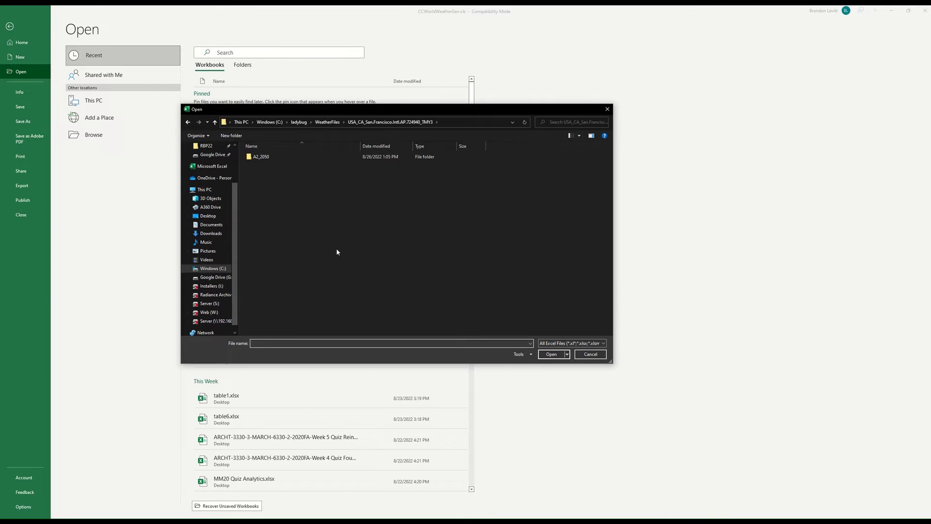
Show All Files (*.*) and open USA_CA_San.Francisco.Intl.AP.724940_TMY3.epw
left_click(601, 343)
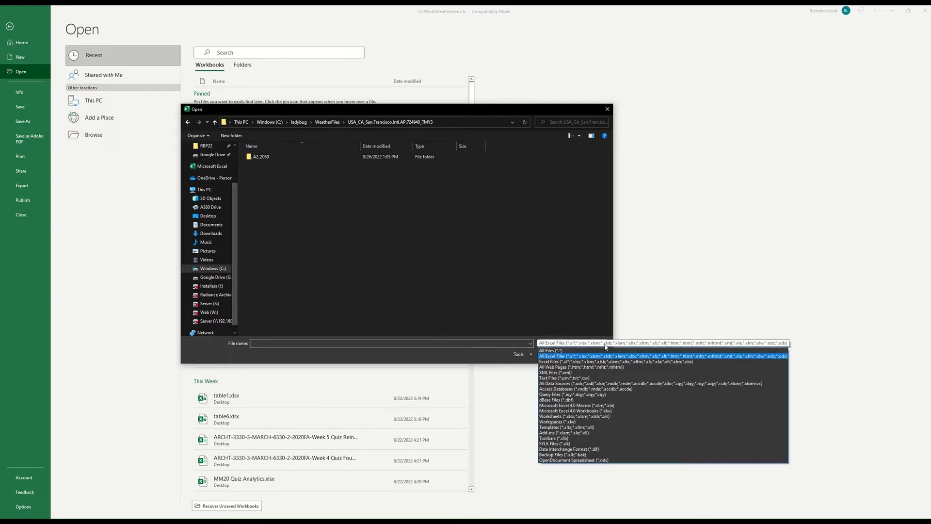
left_click(561, 350)
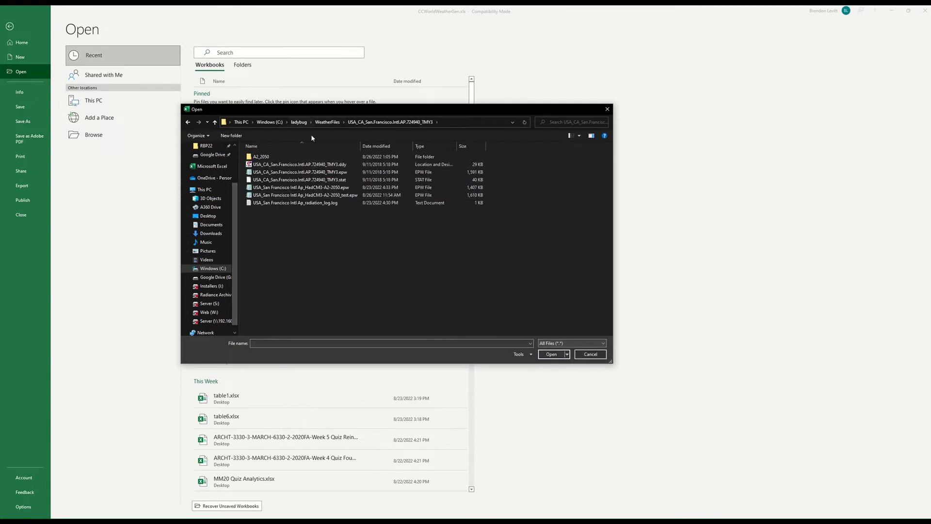
left_click_drag(363, 144, 396, 145)
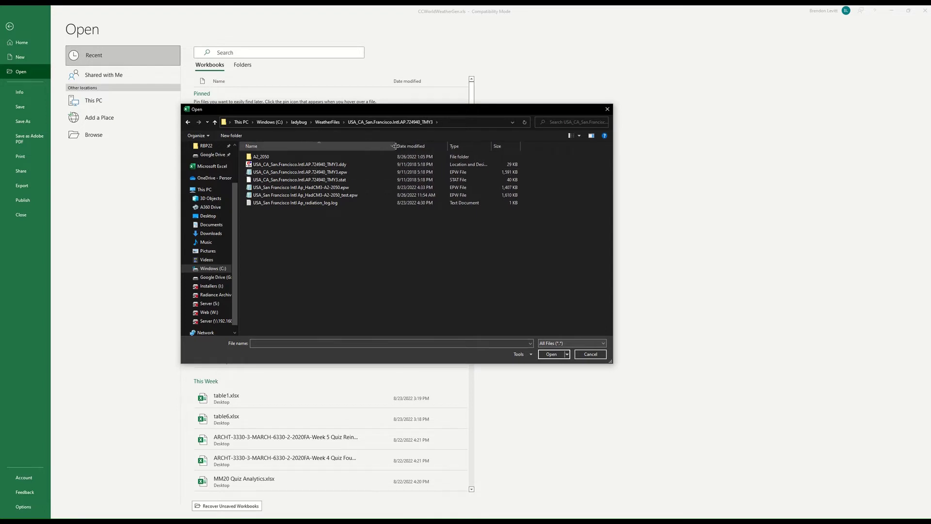
left_click(268, 173)
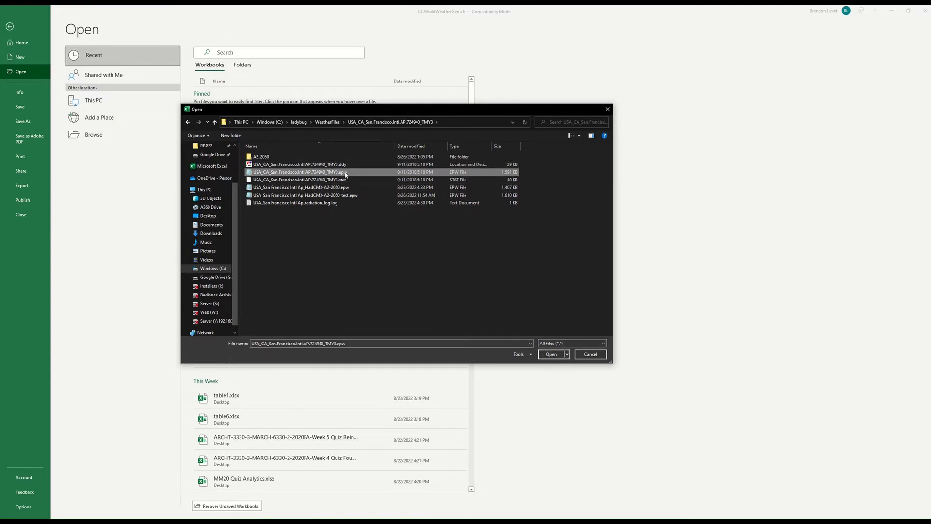
left_click(552, 355)
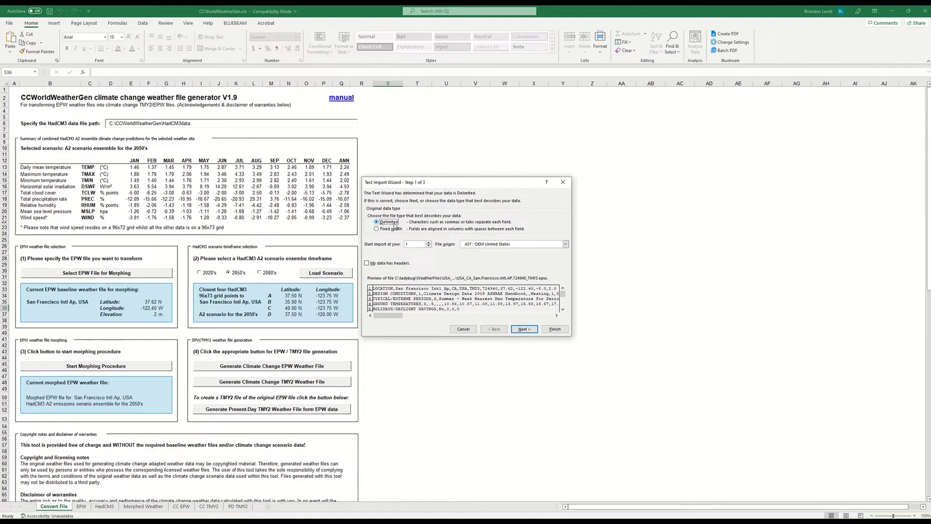
Import the TMY3 file using Comma as the only delimiter
left_click(524, 329)
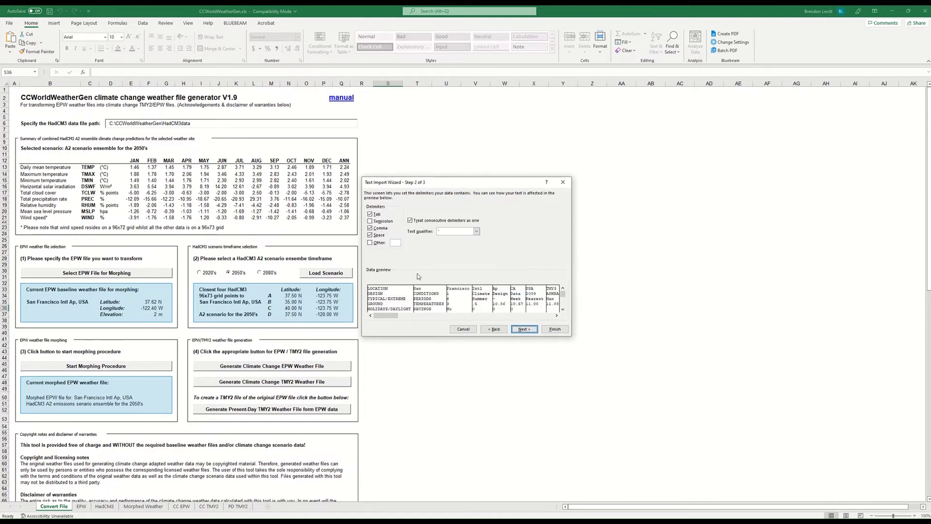
left_click(377, 215)
left_click(379, 235)
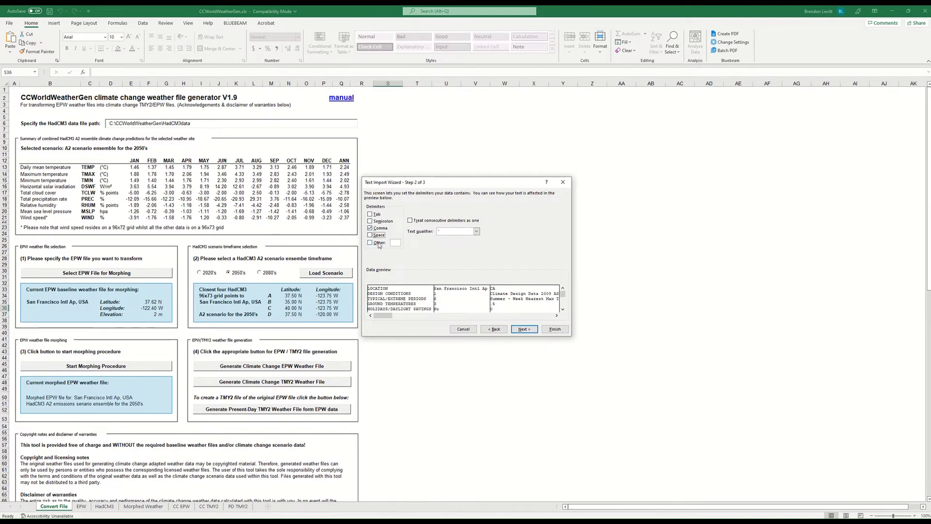
left_click(524, 329)
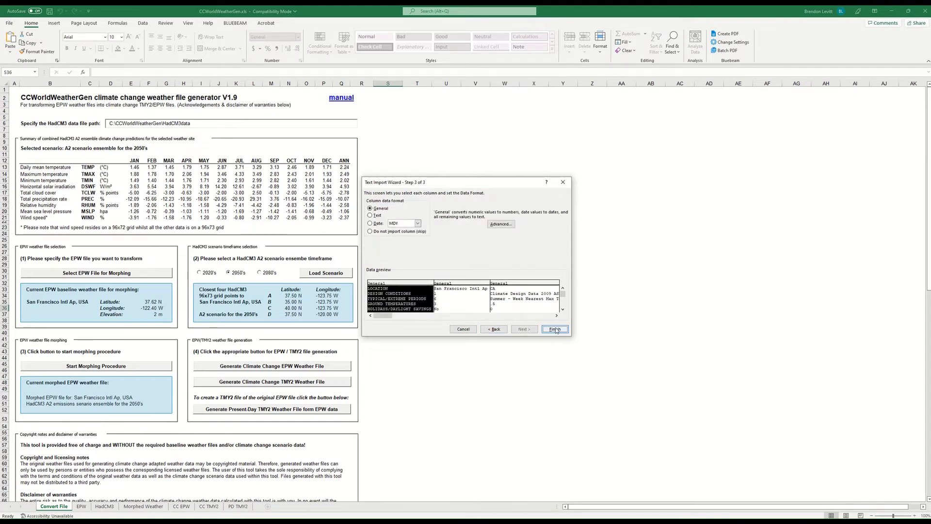
left_click(553, 332)
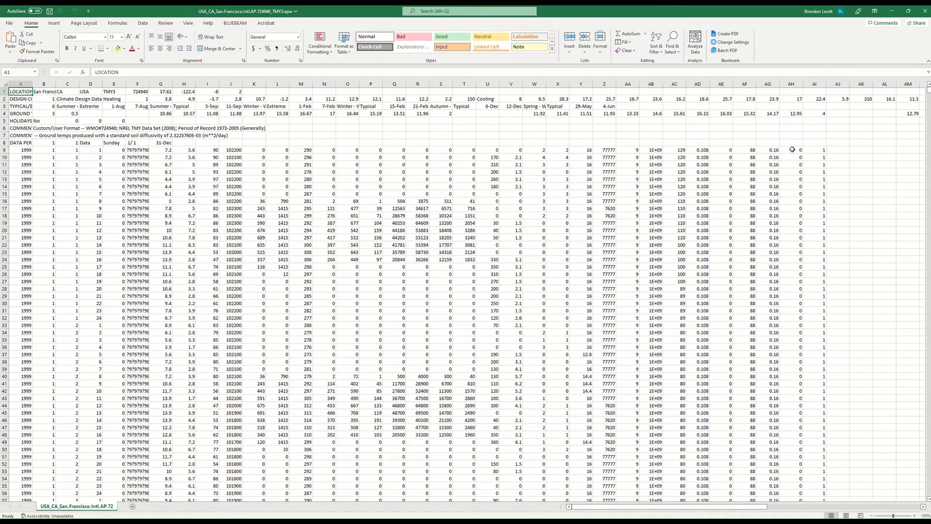
Check the final hourly rows down to row 8768 and the header rows, then return to the Open page
left_click_drag(928, 93, 928, 490)
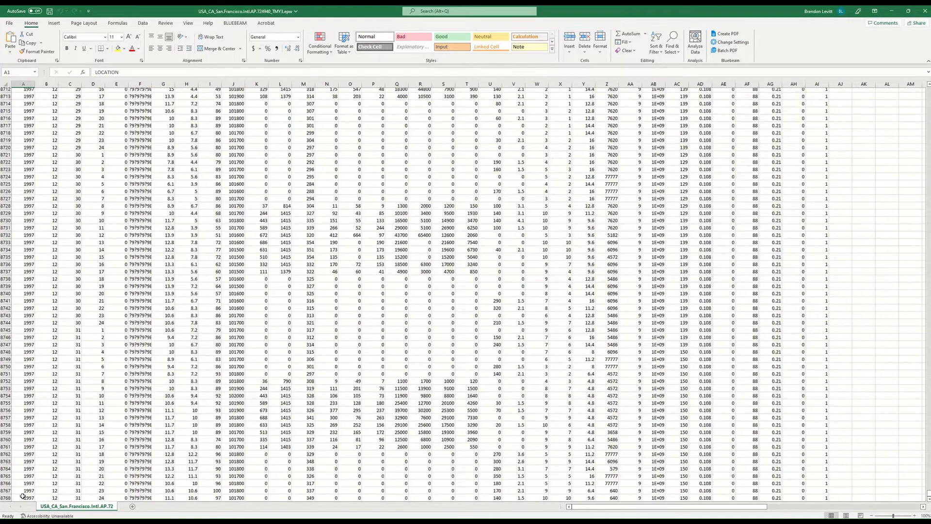
left_click(6, 497)
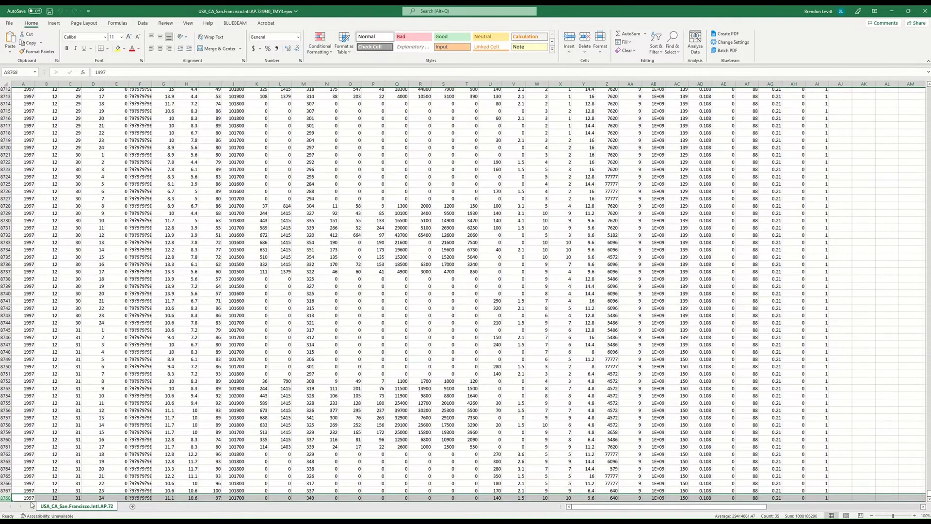
left_click(140, 460)
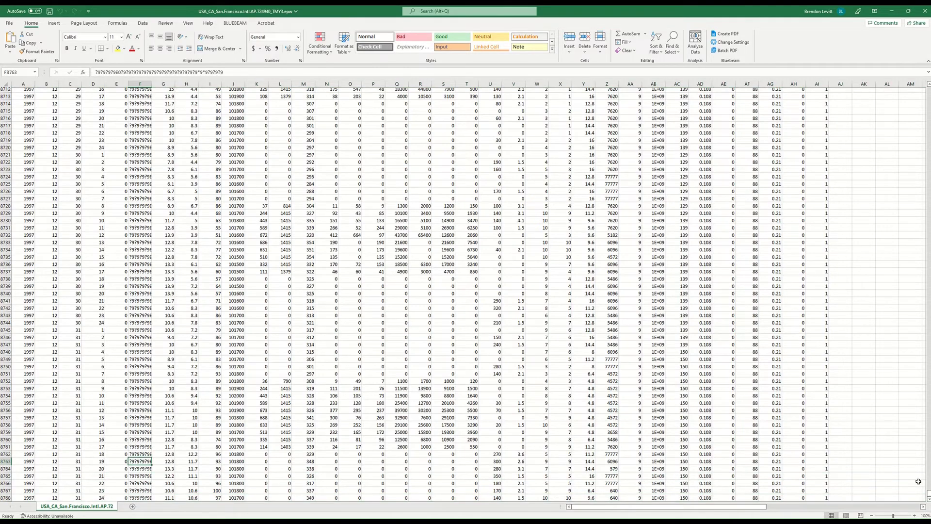
left_click_drag(928, 493, 927, 86)
left_click_drag(4, 142, 4, 92)
left_click(90, 136)
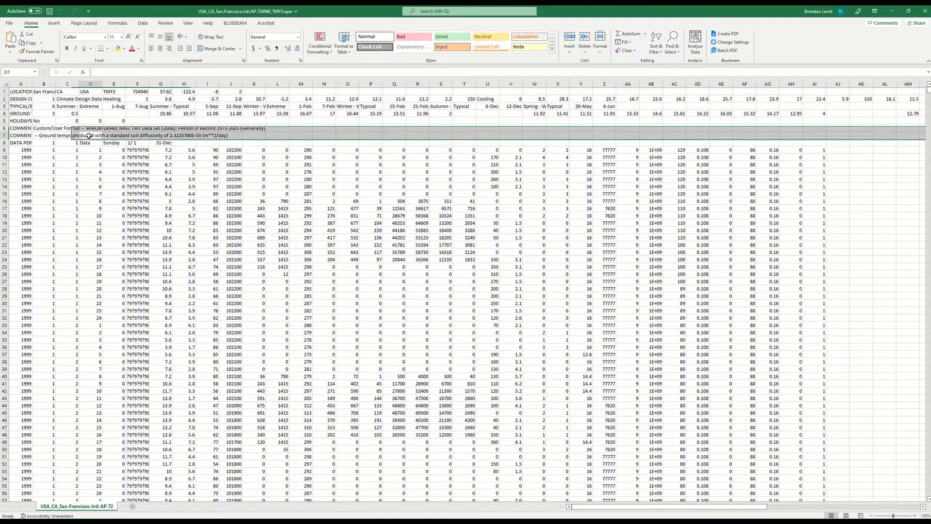
left_click(10, 24)
left_click(20, 72)
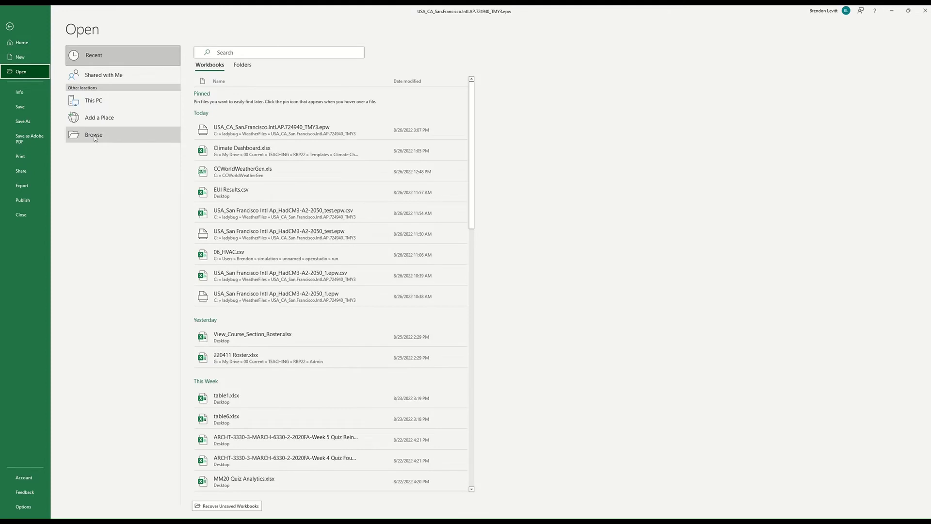
Open USA_San Francisco Intl Ap_HadCM3-A2-2050.epw from the browse dialog
left_click(146, 142)
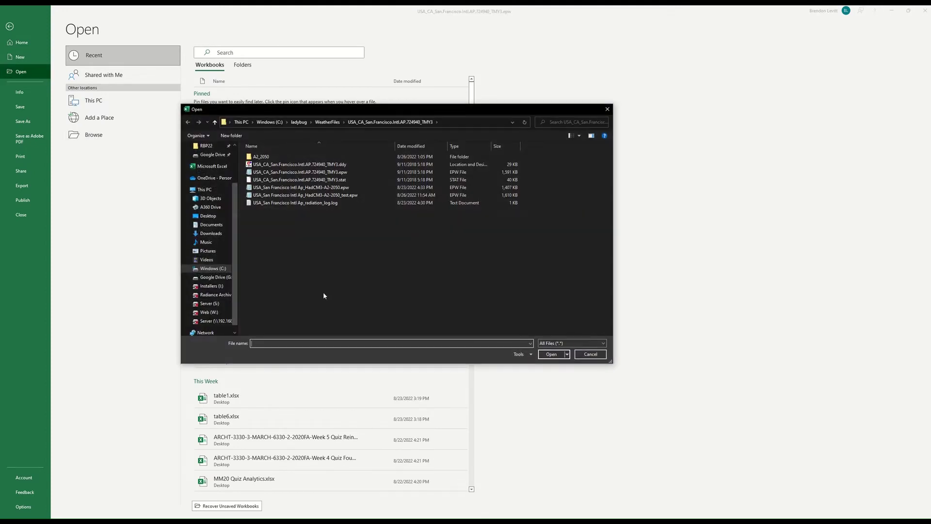
left_click(301, 188)
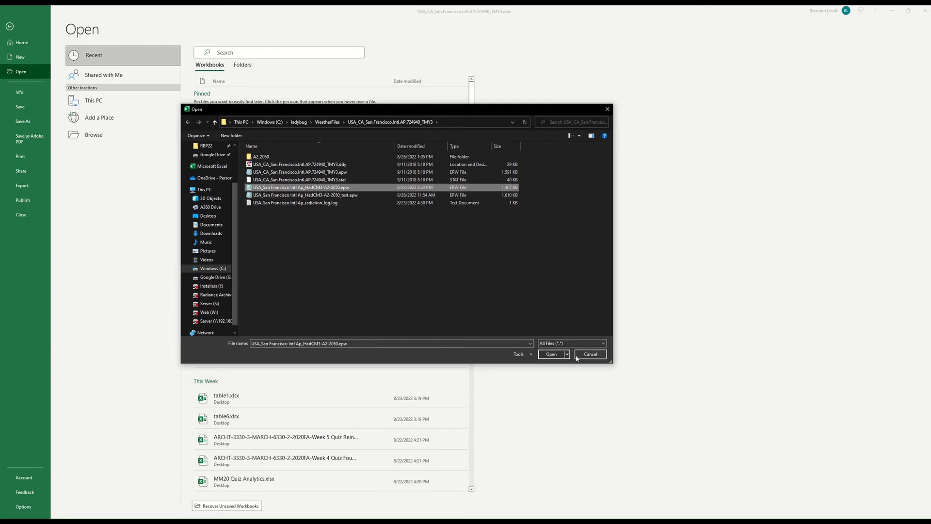
left_click(551, 355)
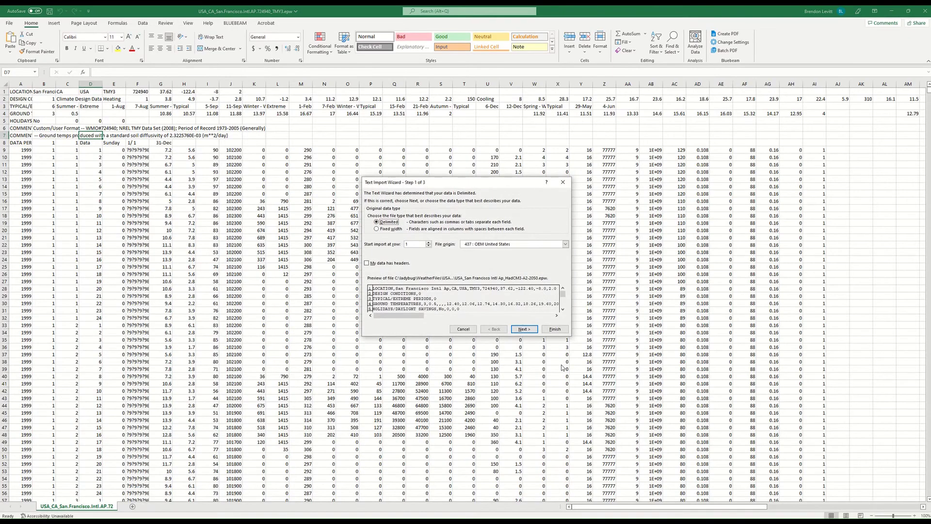
Import the 2050 file with Comma as the only delimiter
left_click(524, 329)
left_click(374, 215)
left_click(375, 235)
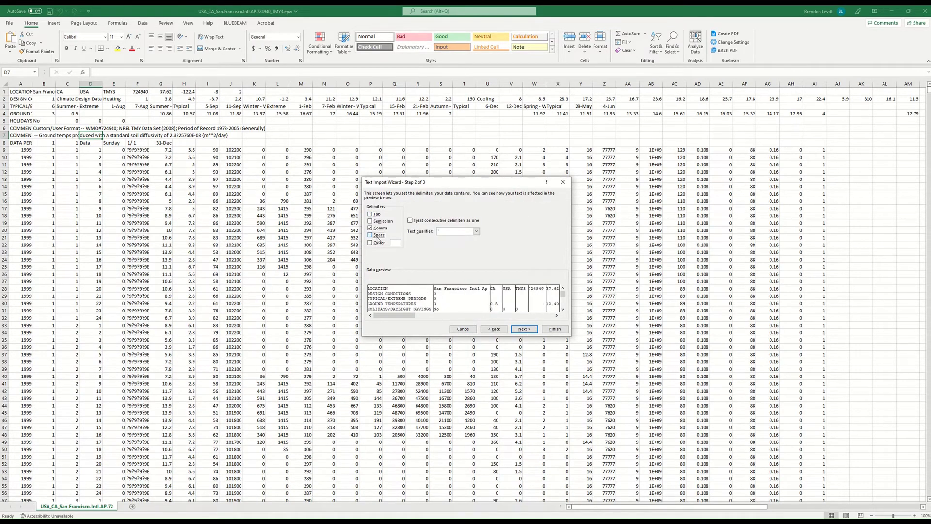
left_click(527, 331)
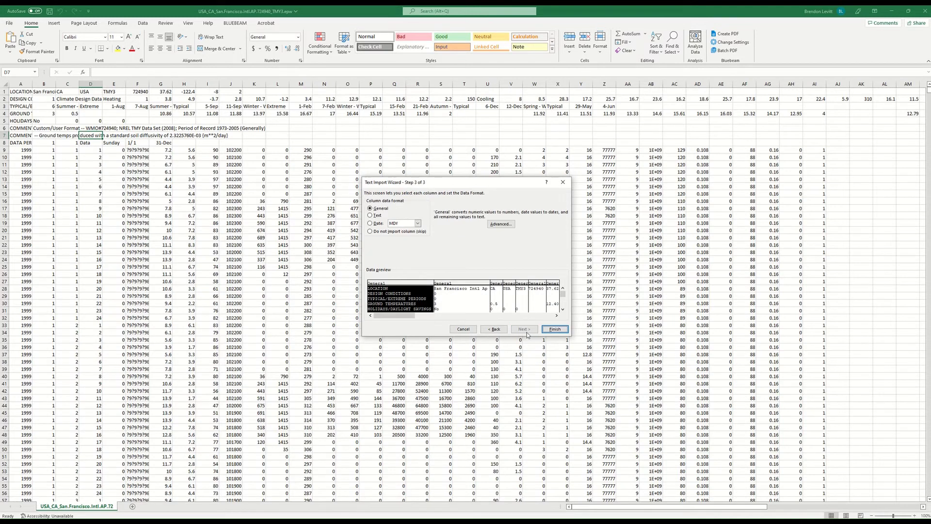
left_click(556, 330)
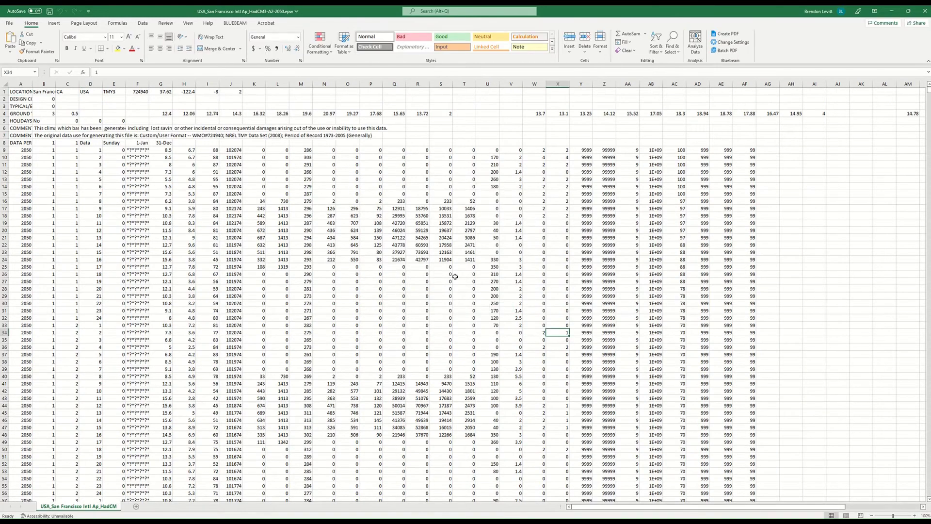
Dock the 2050 workbook on the right half and the TMY3 workbook on the left
left_click(800, 312)
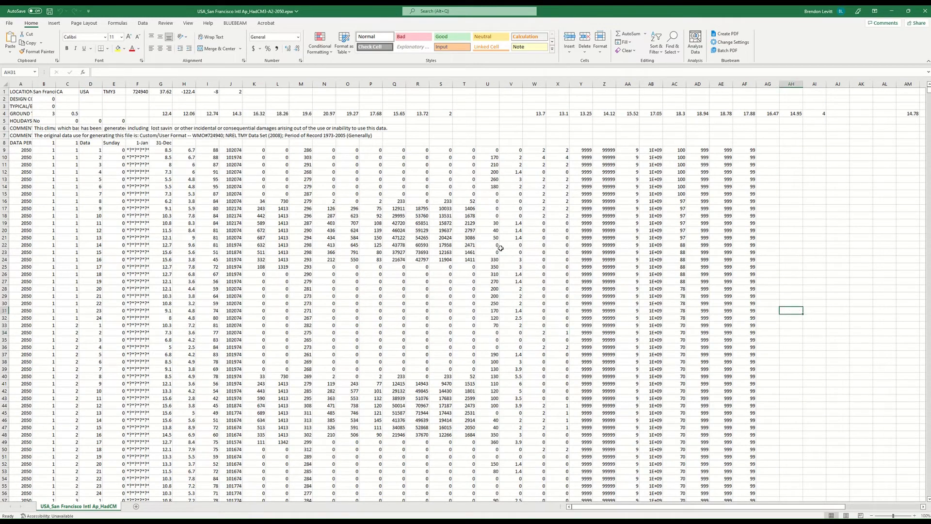
left_click_drag(358, 8, 929, 160)
left_click_drag(324, 15, 0, 122)
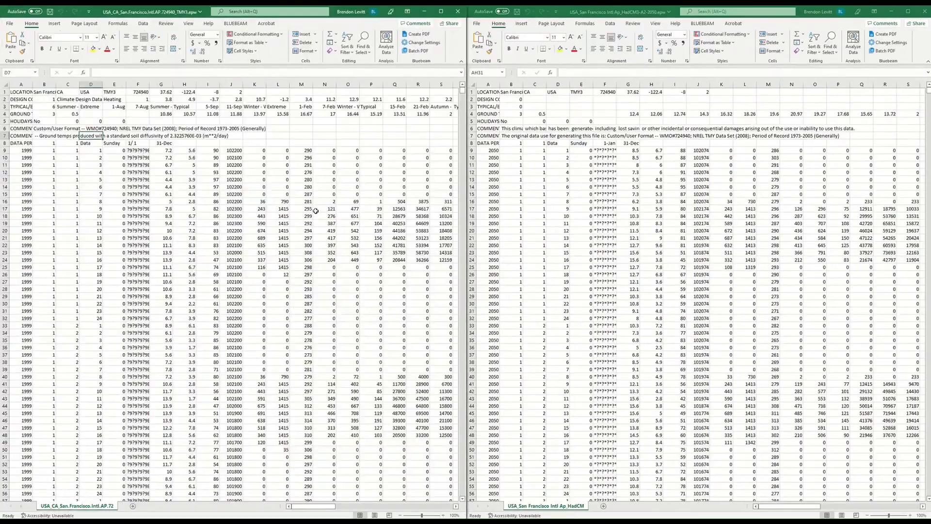
Scroll both sheets horizontally to show columns around AF–AI
left_click_drag(325, 510, 371, 513)
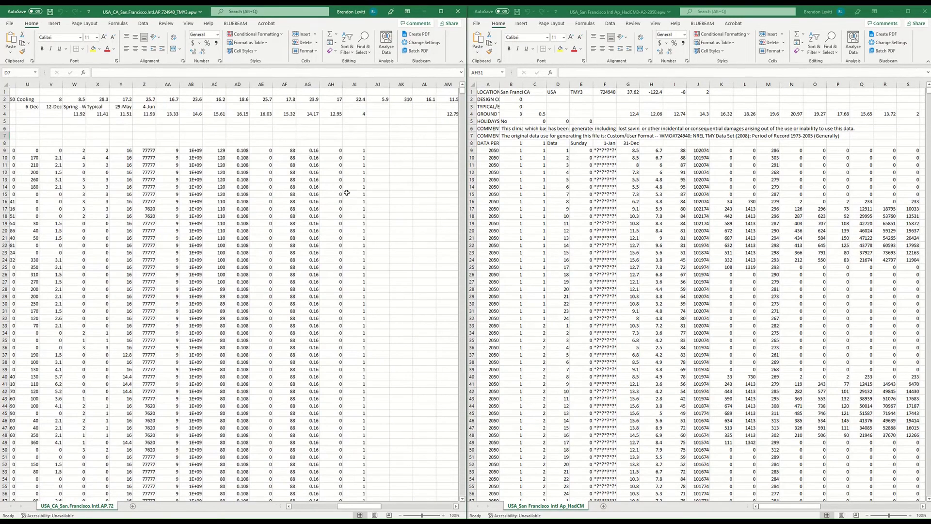
left_click(358, 89)
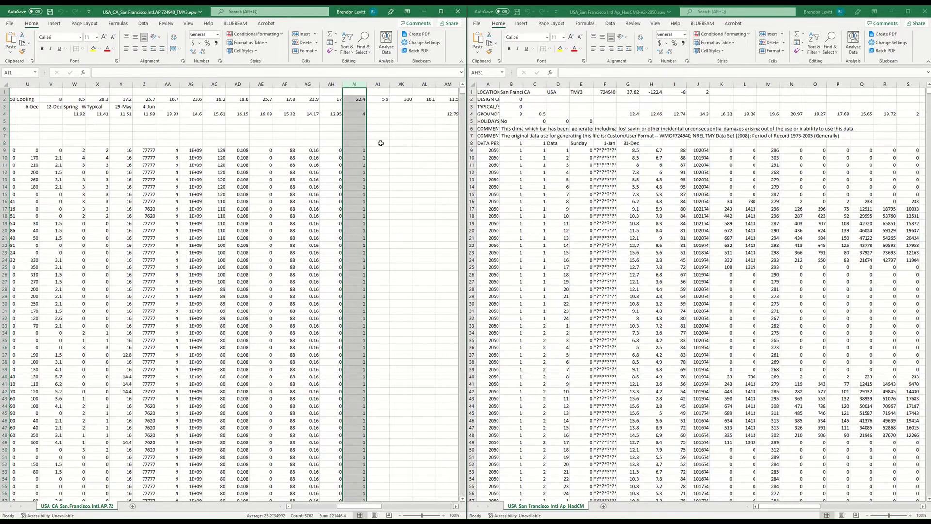
left_click_drag(778, 507, 848, 512)
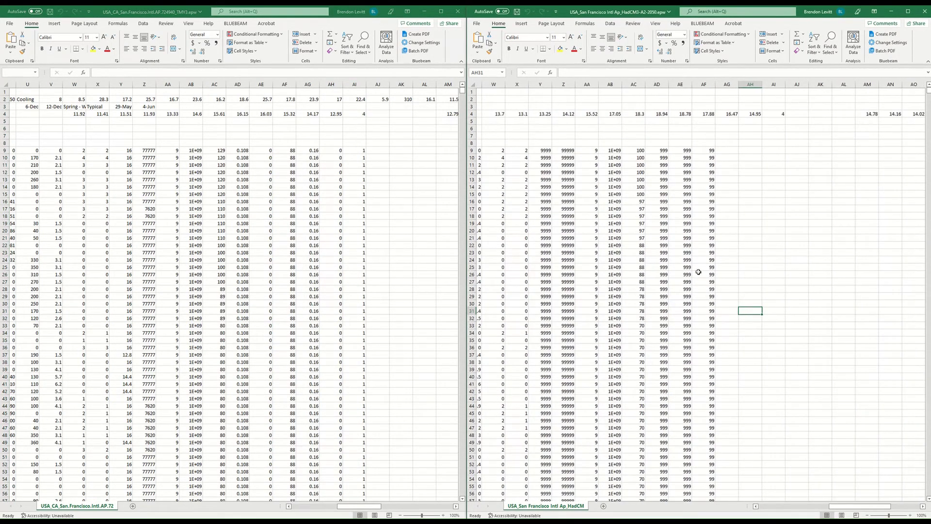
left_click(699, 86)
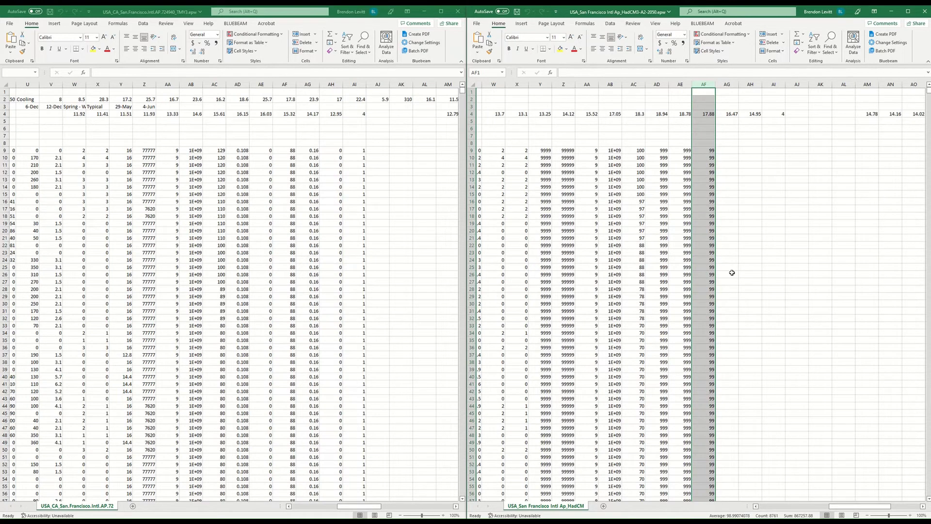
left_click(742, 288)
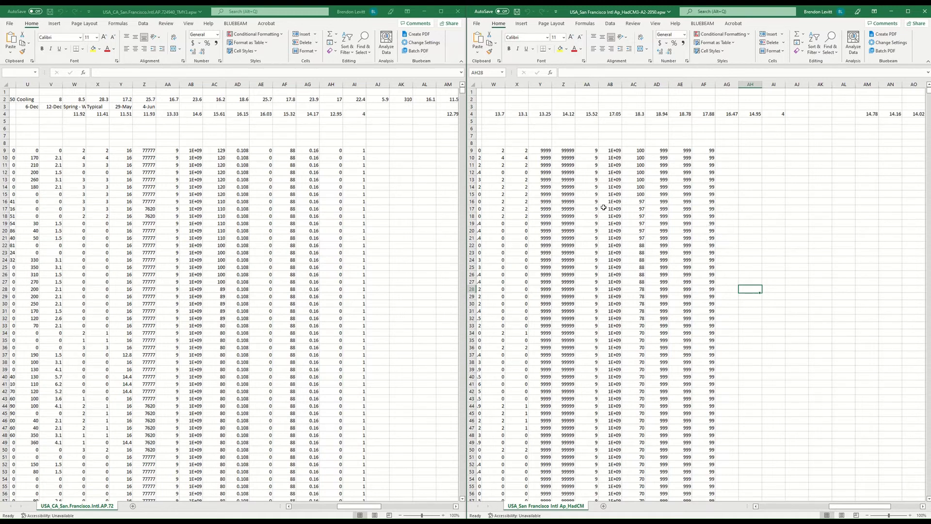
Copy TMY3 columns AG:AI and paste them over columns AG:AI of the 2050 sheet
left_click(355, 85)
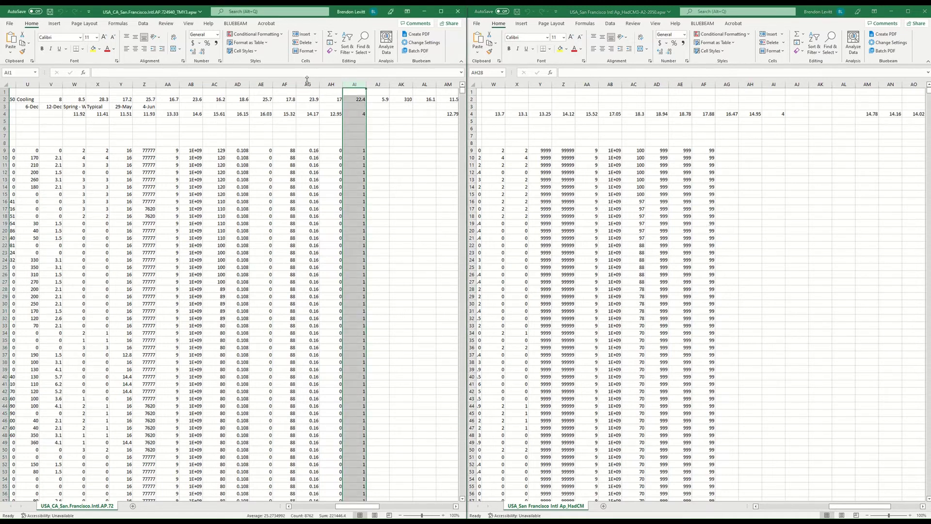
left_click(307, 83)
left_click_drag(307, 84, 355, 84)
key("ctrl+c")
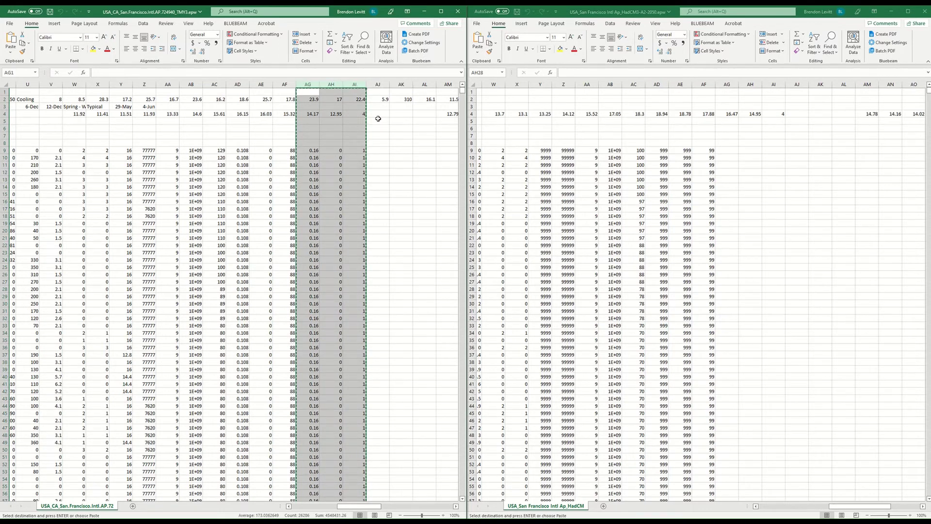
left_click(735, 99)
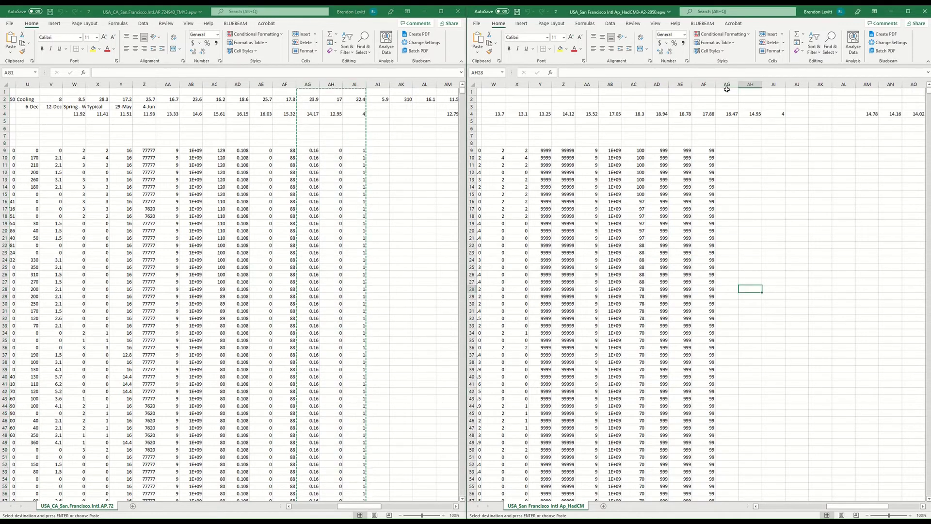
left_click_drag(727, 84, 774, 83)
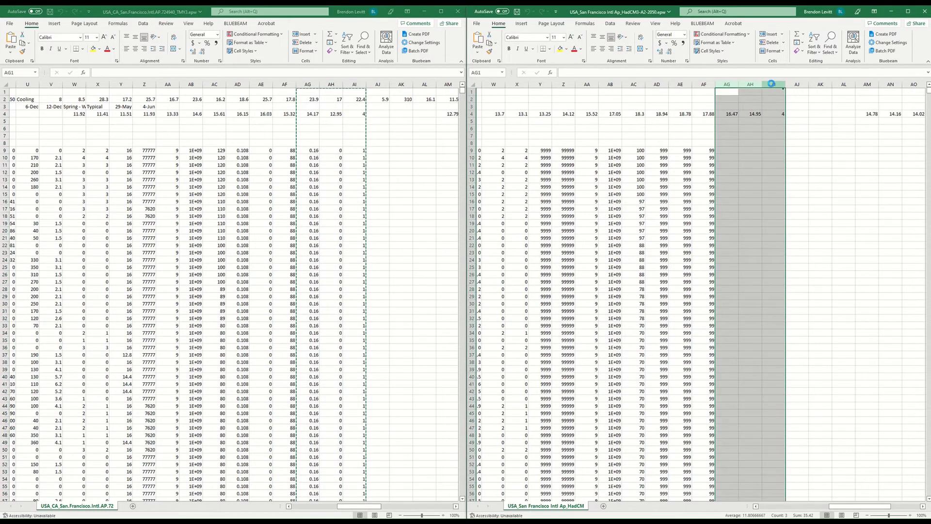
key("ctrl+v")
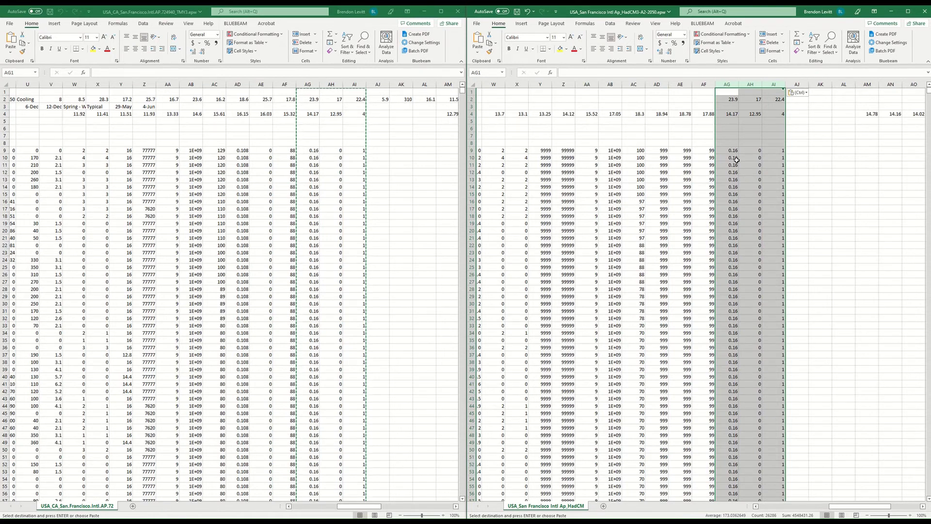
Clear cells AG2 to AI2 (values 23.9, 17, 22.4) in the 2050 sheet
left_click(729, 129)
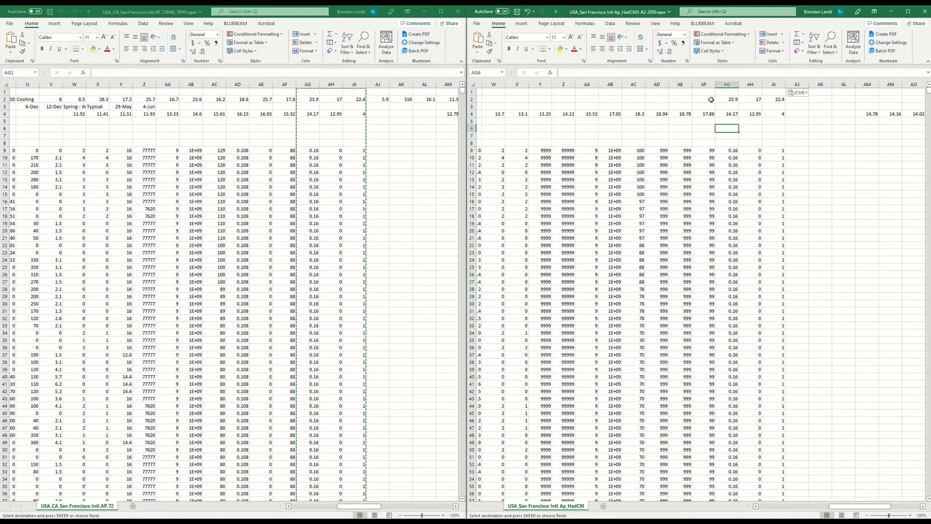
left_click_drag(731, 99, 777, 100)
key("ctrl+z")
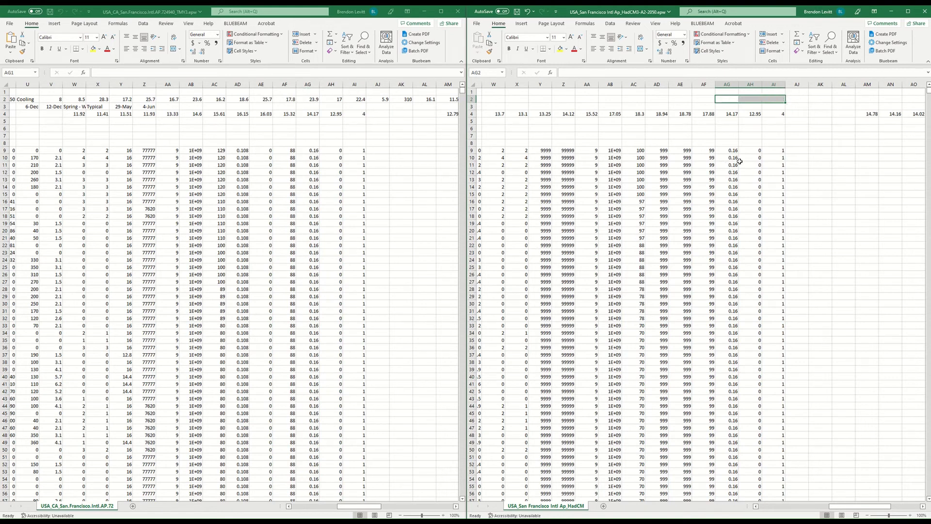
left_click(825, 158)
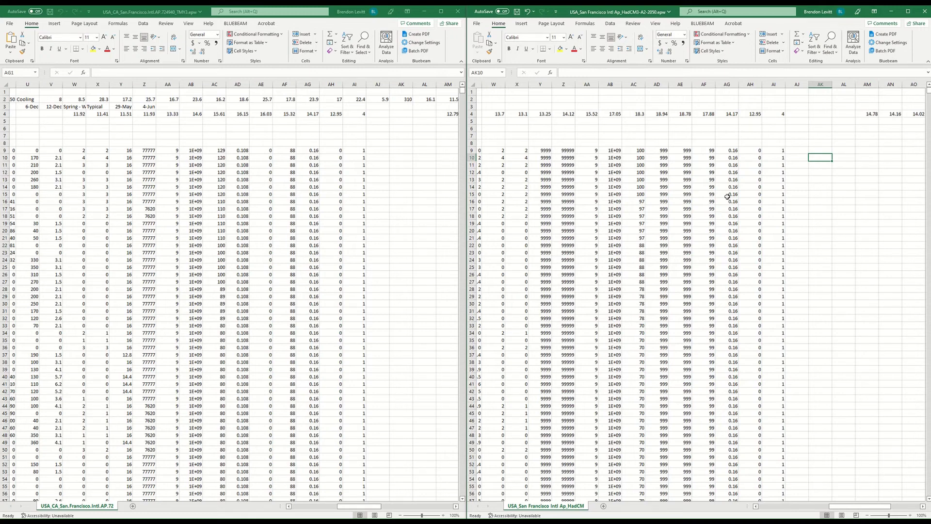
left_click(720, 135)
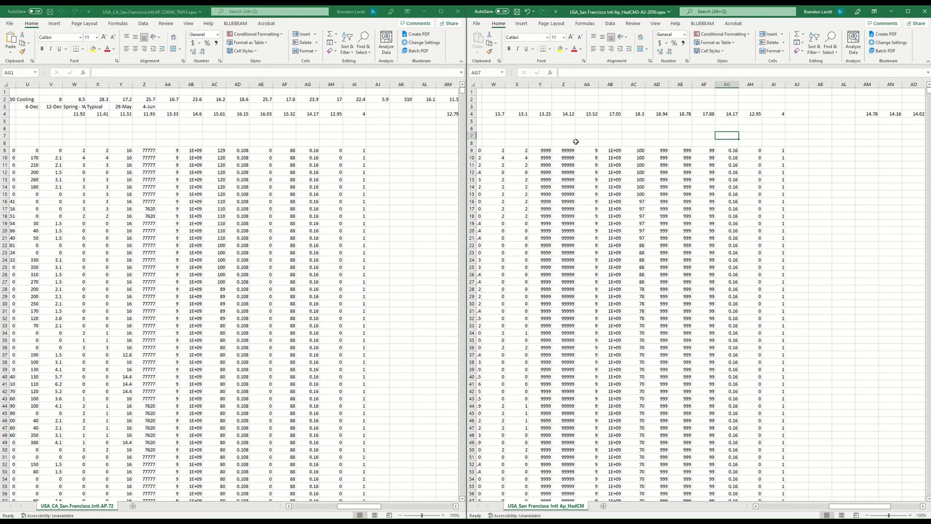
Save a copy of the 2050 workbook with CSV (MS-DOS) (*.csv) as the format
left_click(476, 24)
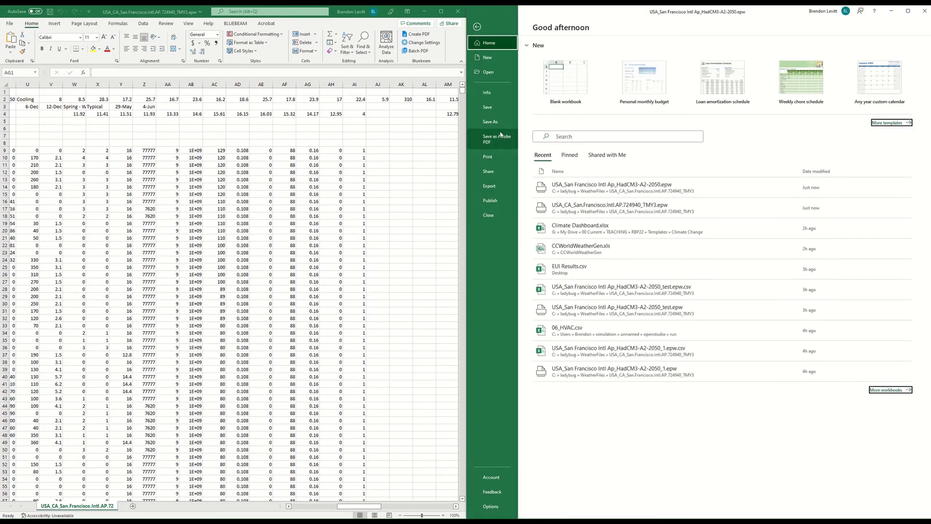
left_click(491, 122)
left_click(567, 124)
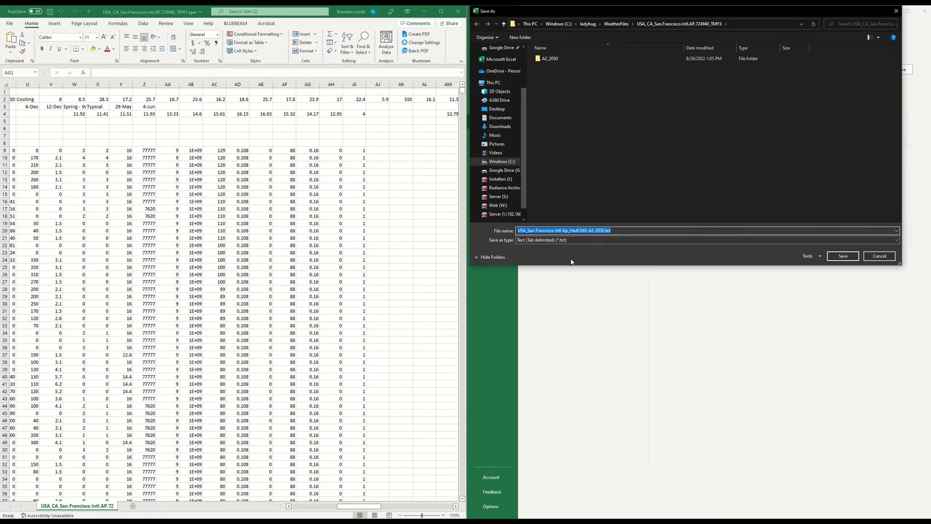
left_click(886, 258)
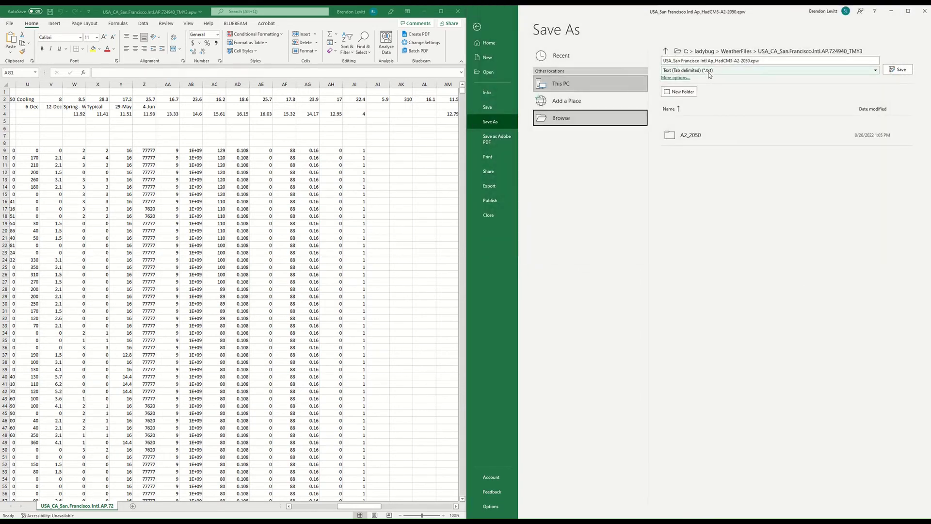
left_click(691, 71)
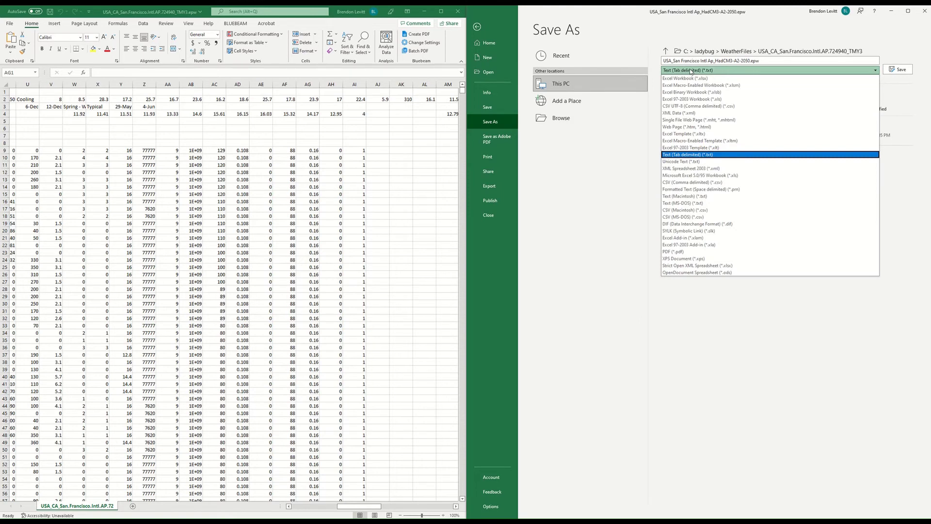
left_click(699, 218)
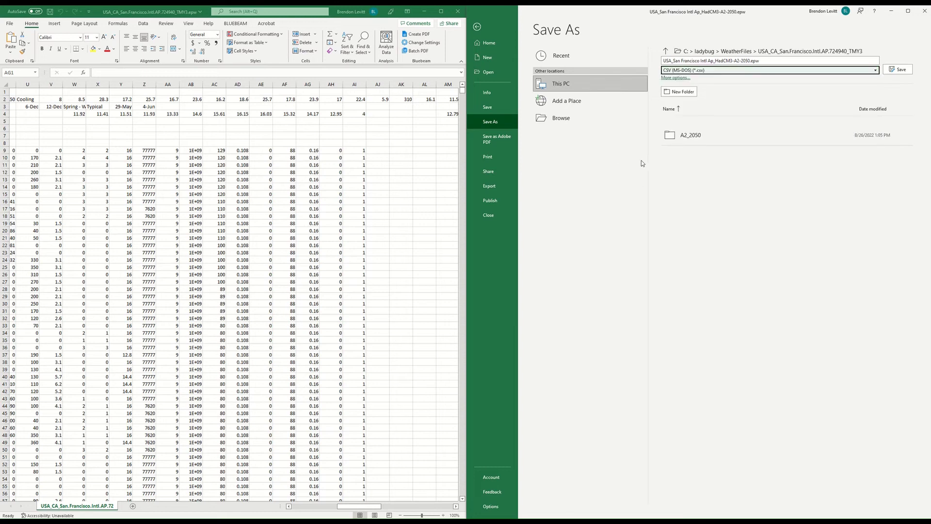
left_click(735, 71)
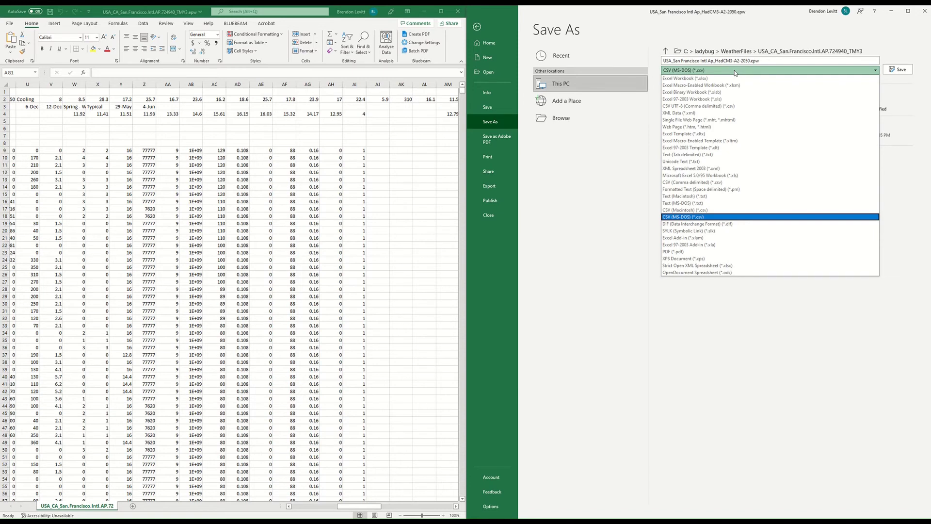
left_click(735, 71)
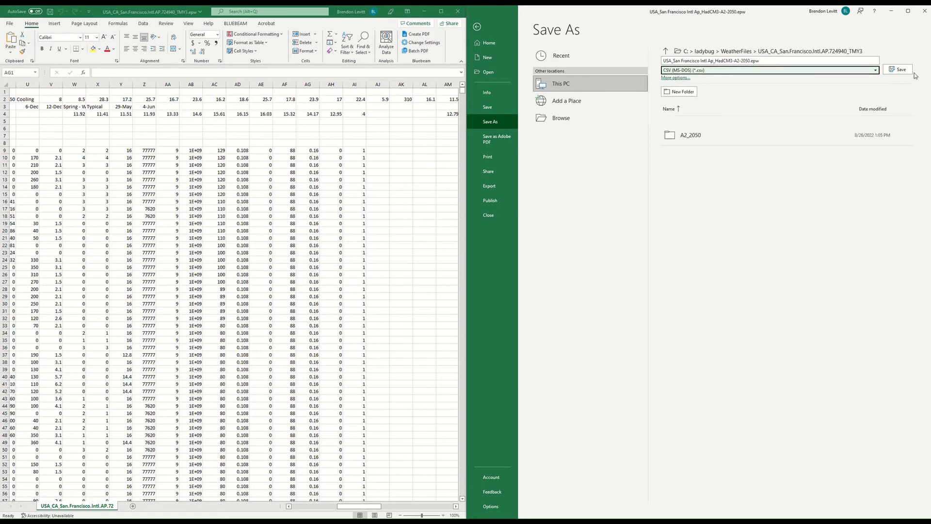
Insert _amended before .epw in the file name and save the CSV
left_click(750, 61)
left_click(751, 61)
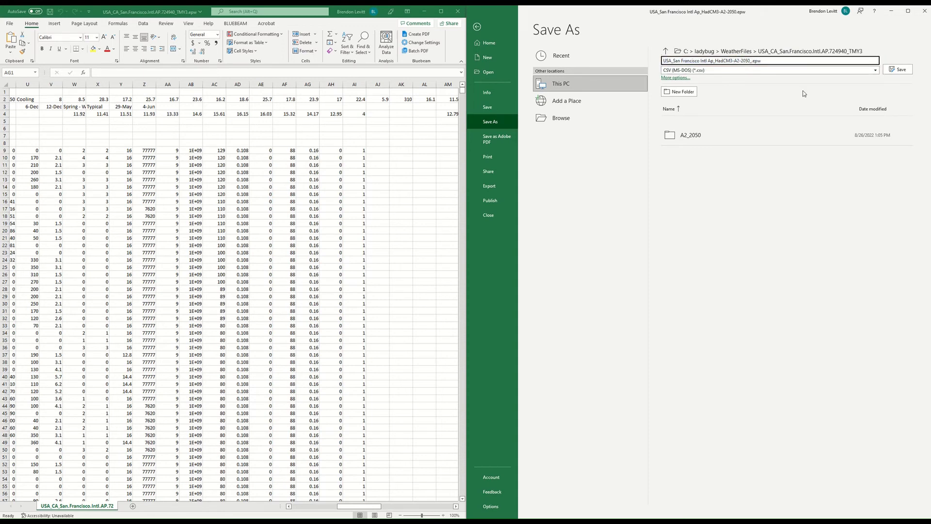
type("_amended")
left_click(908, 69)
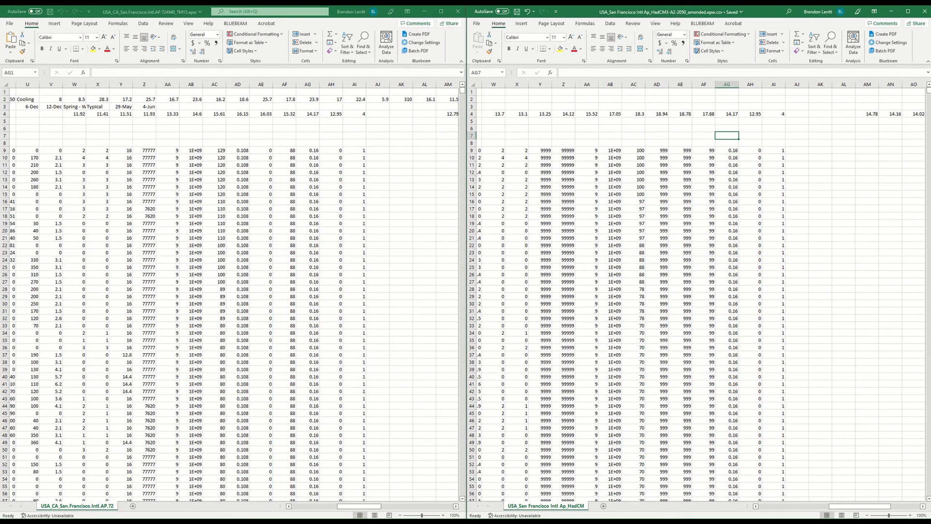
Try removing .csv from the amended file's name; the file-in-use warning blocks it
key("alt+Tab")
left_click_drag(21, 122, 504, 72)
left_click_drag(543, 139, 602, 139)
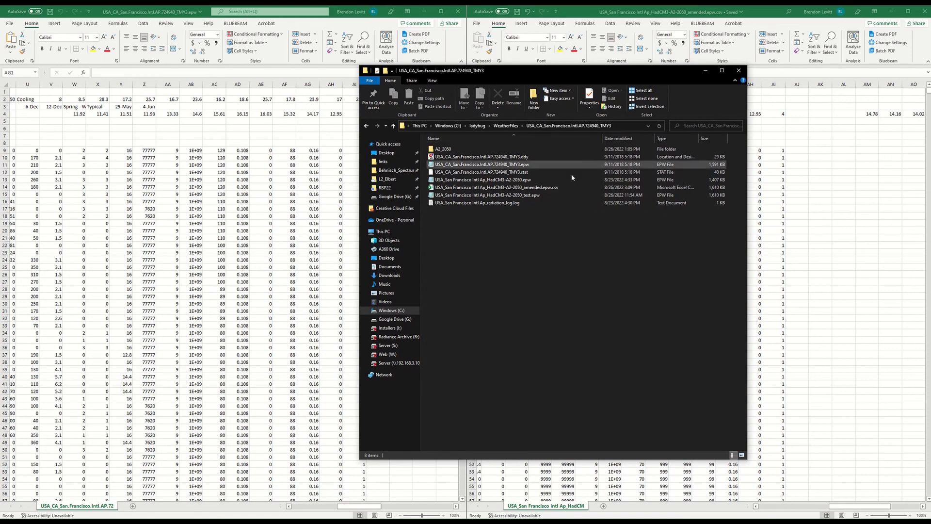
left_click(563, 187)
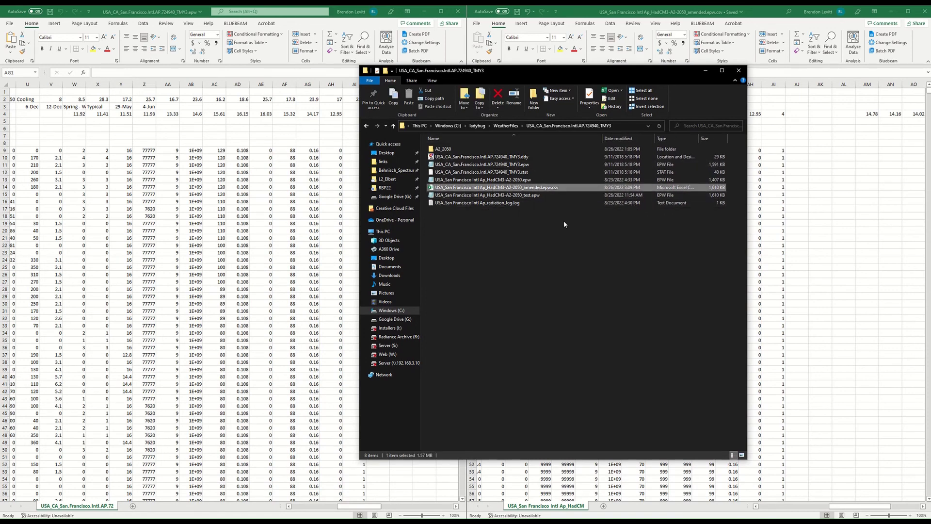
left_click(553, 190)
left_click_drag(513, 187, 586, 207)
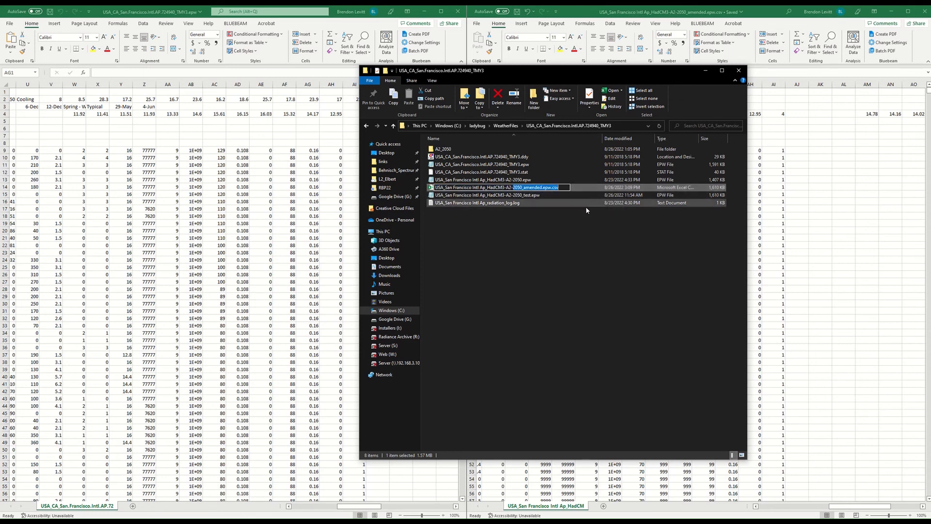
key("End")
key("BackSpace")
key("BackSpace")
key("BackSpace")
key("BackSpace")
key("Return")
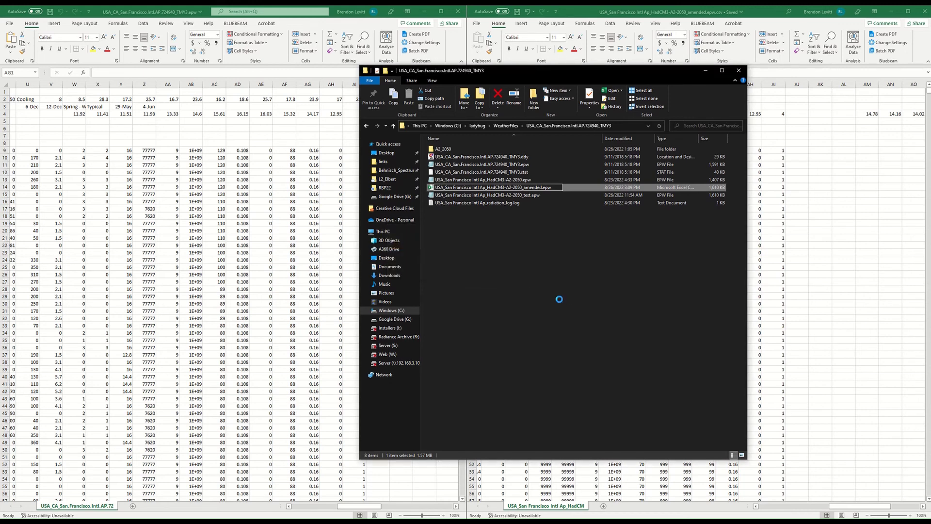
left_click(531, 301)
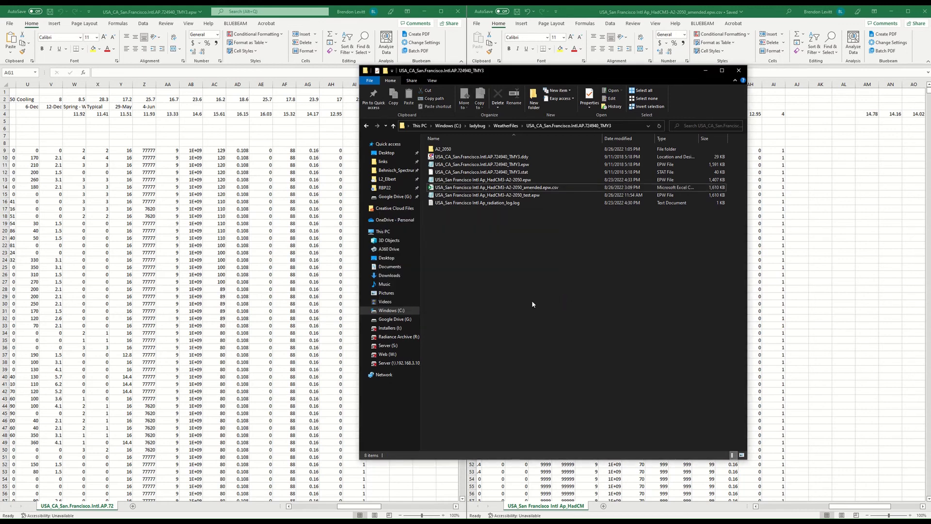
Close the amended workbook in Excel so the file is released
left_click(670, 12)
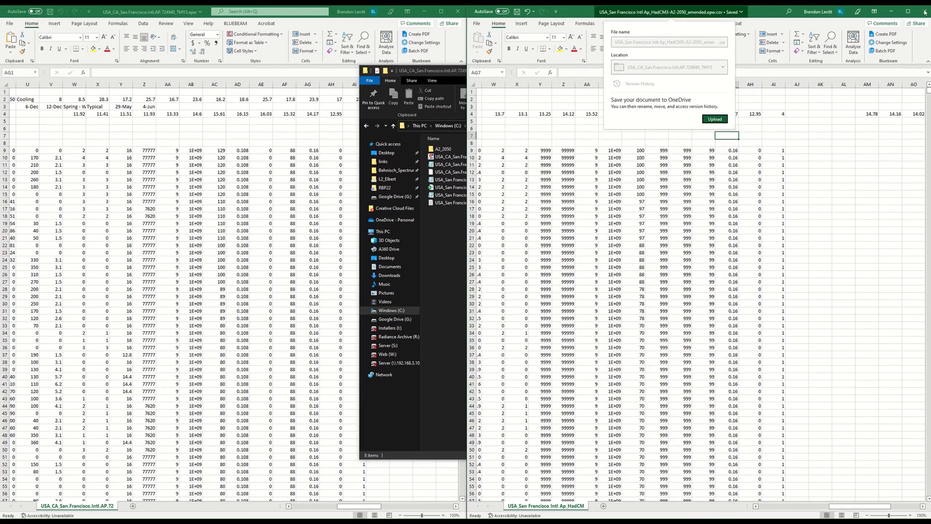
left_click(925, 12)
left_click(557, 246)
Rename the file to USA_San Francisco Intl Ap_HadCM3-A2-2050_amended.epw, accepting the extension change
left_click(546, 189)
left_click(552, 189)
double_click(555, 188)
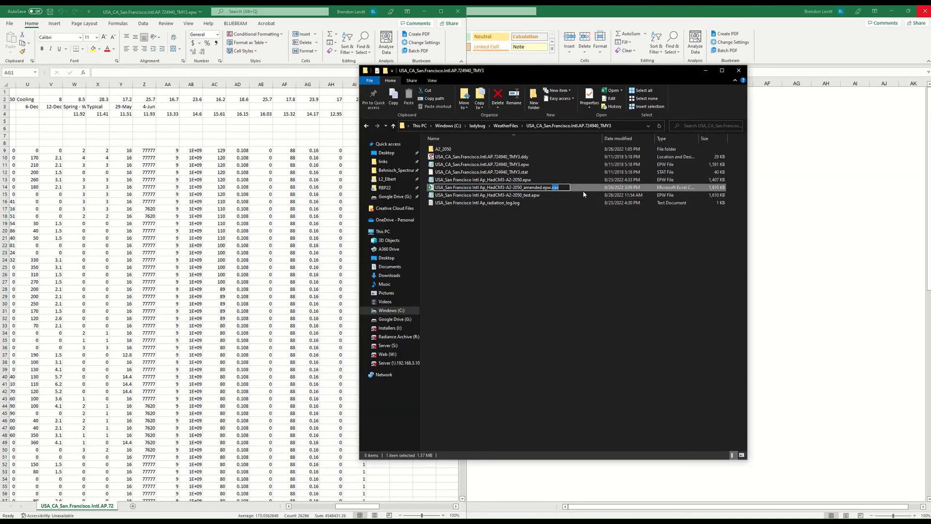
key("BackSpace")
key("BackSpace")
key("Return")
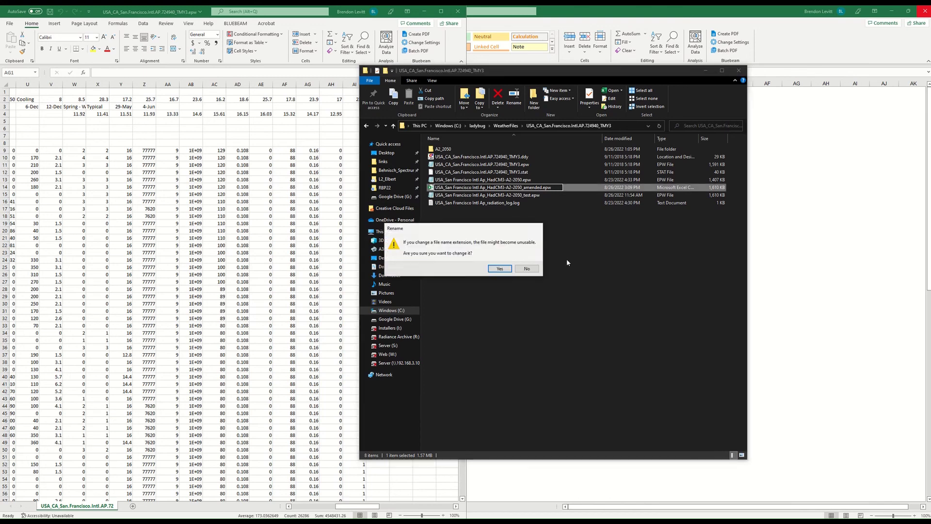
left_click(509, 269)
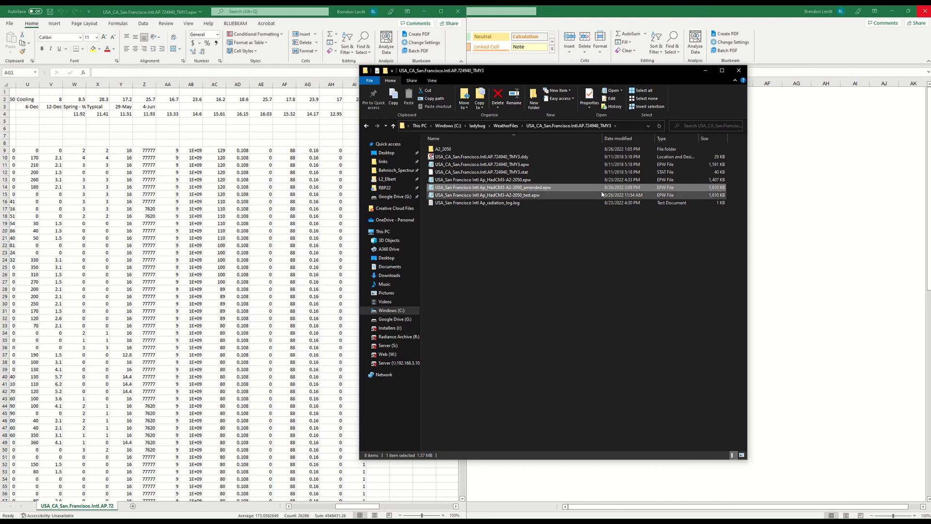
left_click(542, 299)
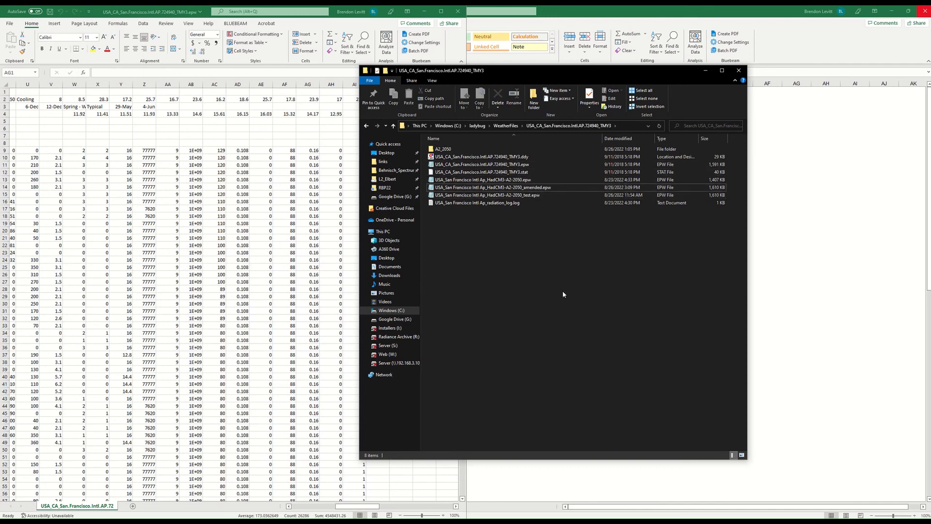